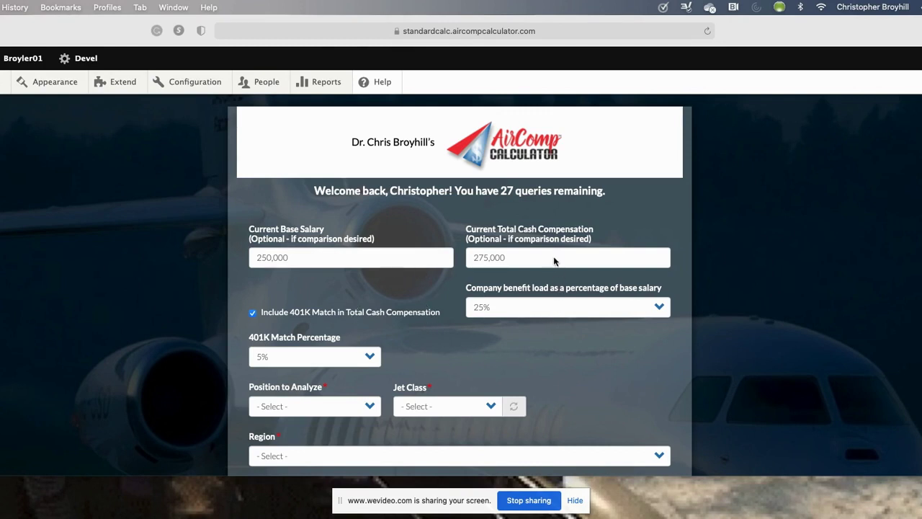
# Choose 5% as the 401K match percentage from the available range
pyautogui.click(369, 356)
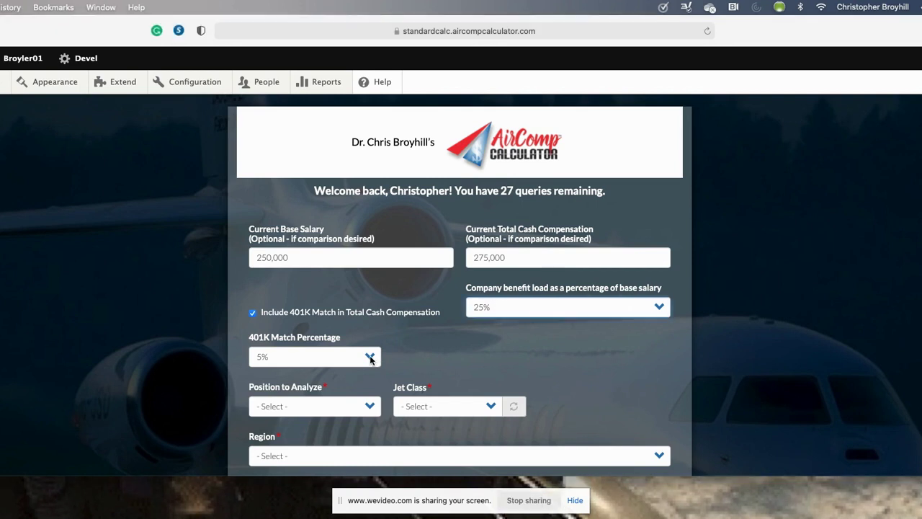
pyautogui.click(369, 356)
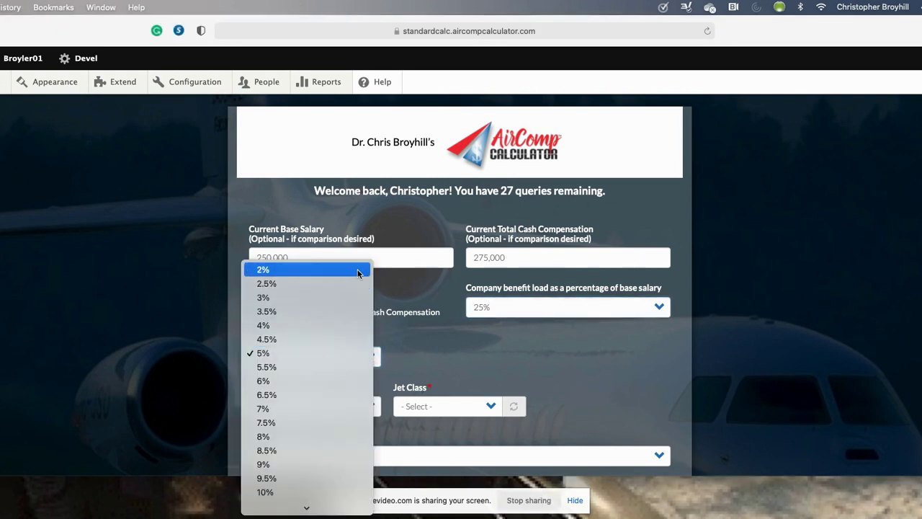
pyautogui.scroll(-5, 314, 396)
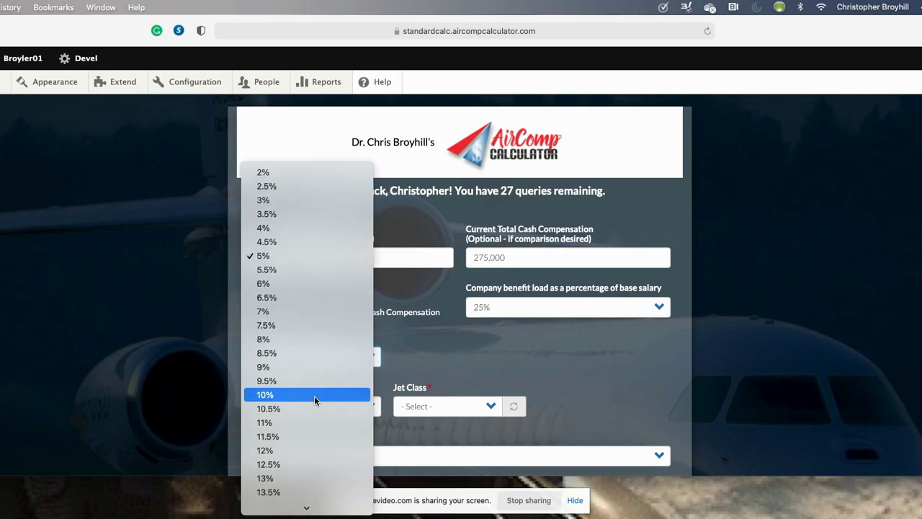
pyautogui.scroll(-1, 322, 435)
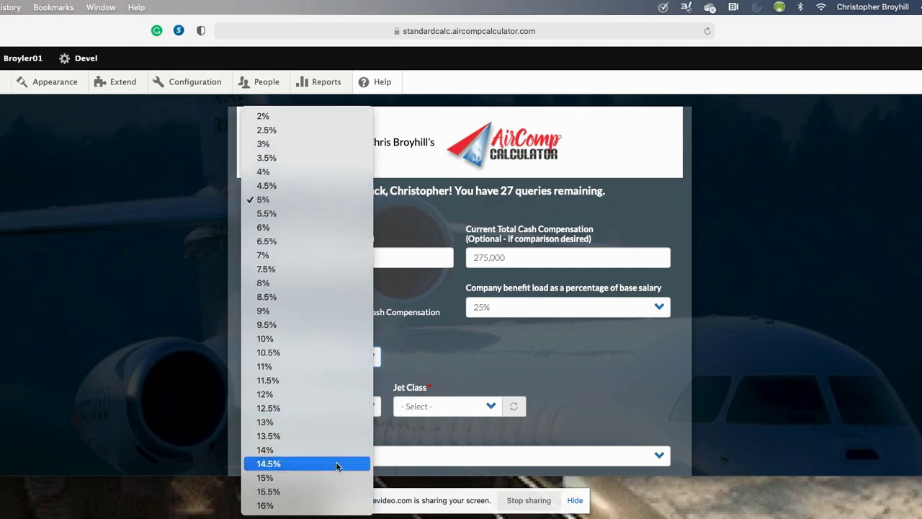
pyautogui.click(350, 203)
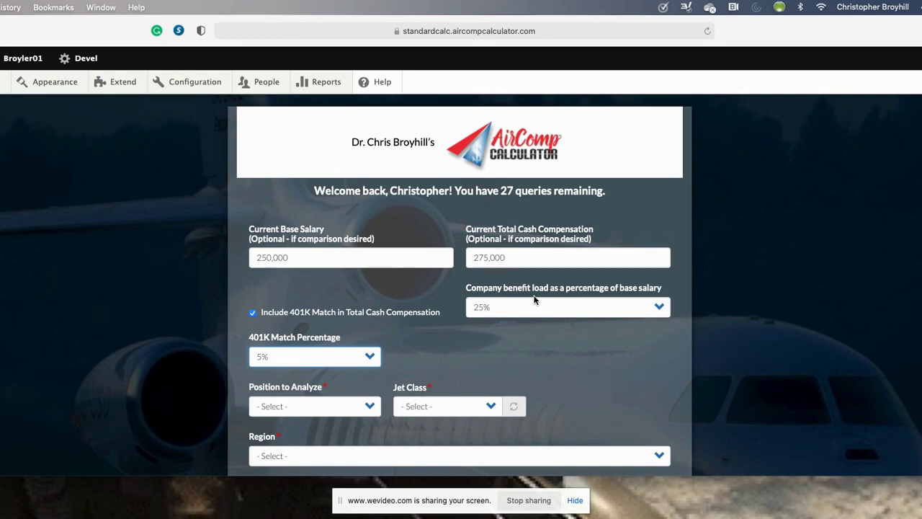
# Choose 25% as the company benefit load as a percentage of base salary
pyautogui.click(569, 308)
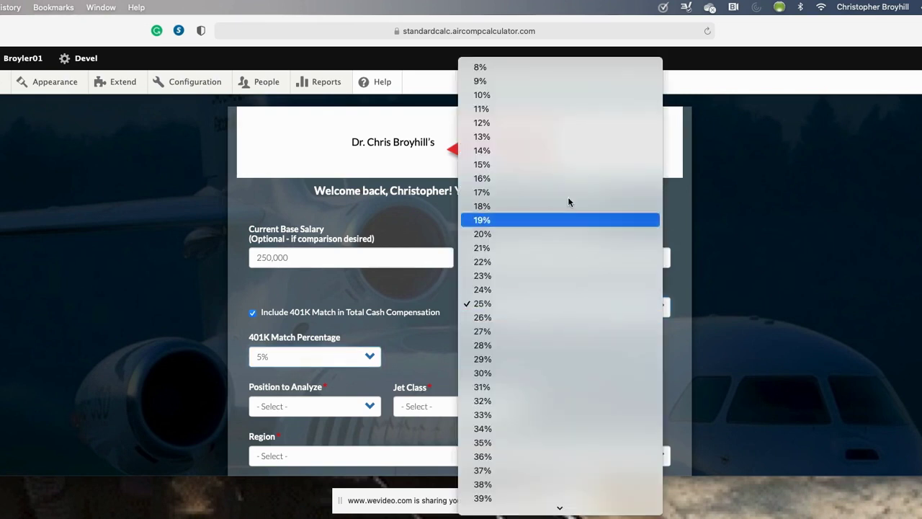
pyautogui.scroll(-5, 571, 311)
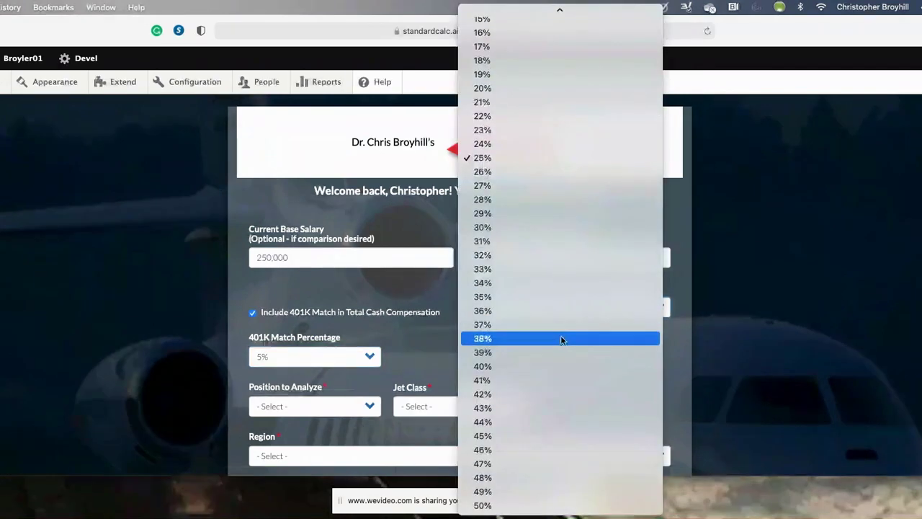
pyautogui.click(550, 157)
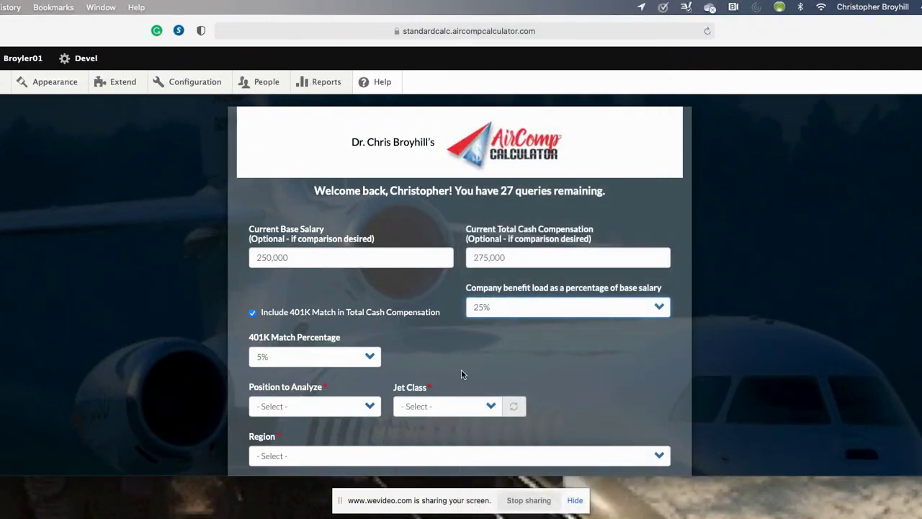
# Set the position to analyze to Director/Aviation Manager(Flying)
pyautogui.scroll(-1, 464, 373)
pyautogui.click(369, 399)
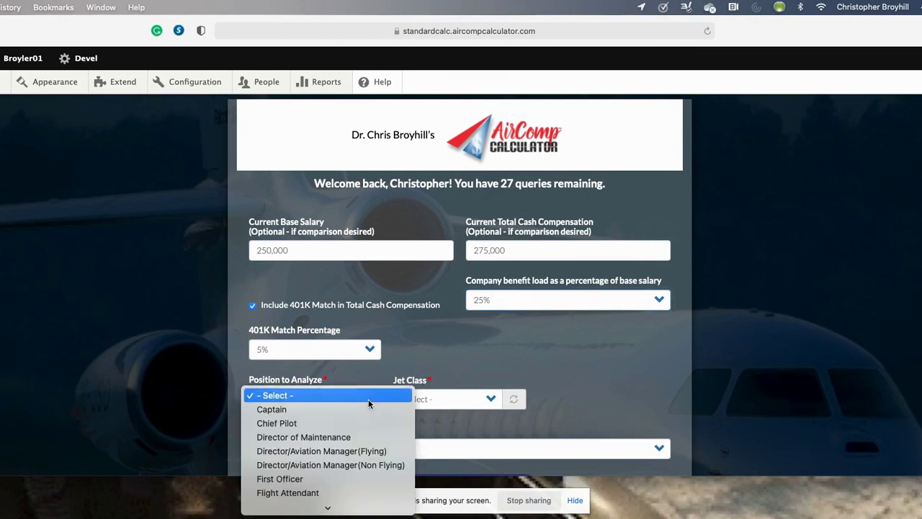
pyautogui.scroll(-4, 368, 399)
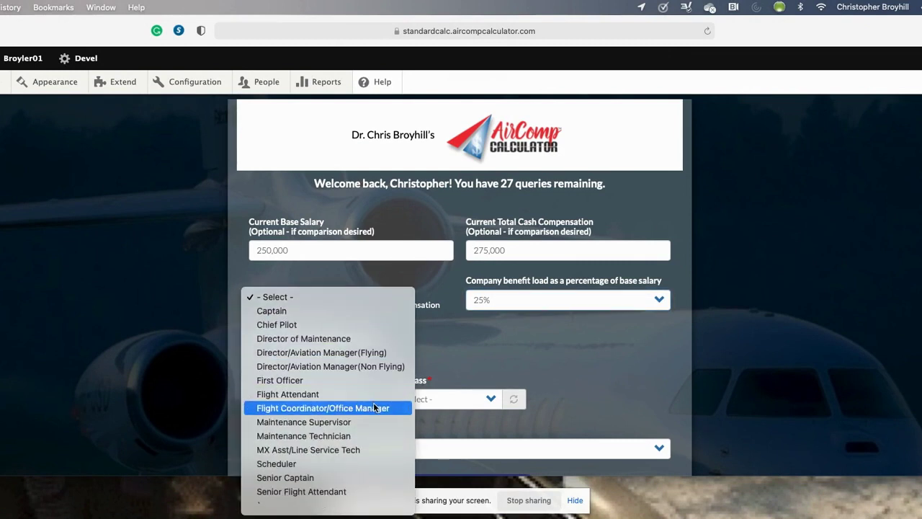
pyautogui.click(395, 352)
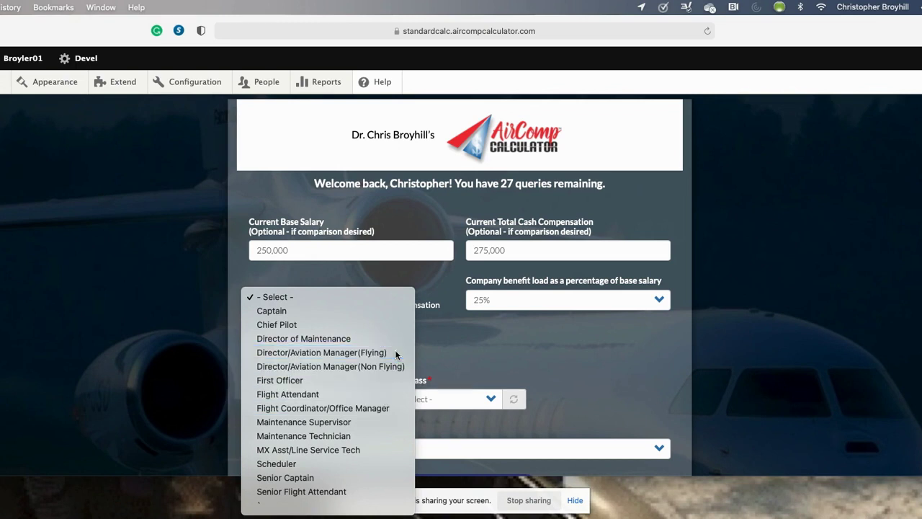
# Set the jet class to Jet Class III - Large Jets and select the Dassault DA-900LX/DX EASy II aircraft
pyautogui.click(490, 400)
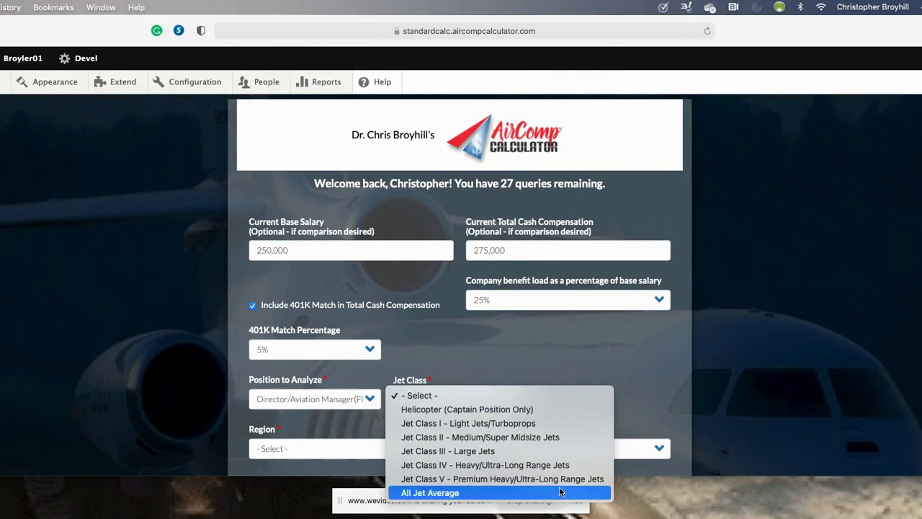
pyautogui.click(511, 453)
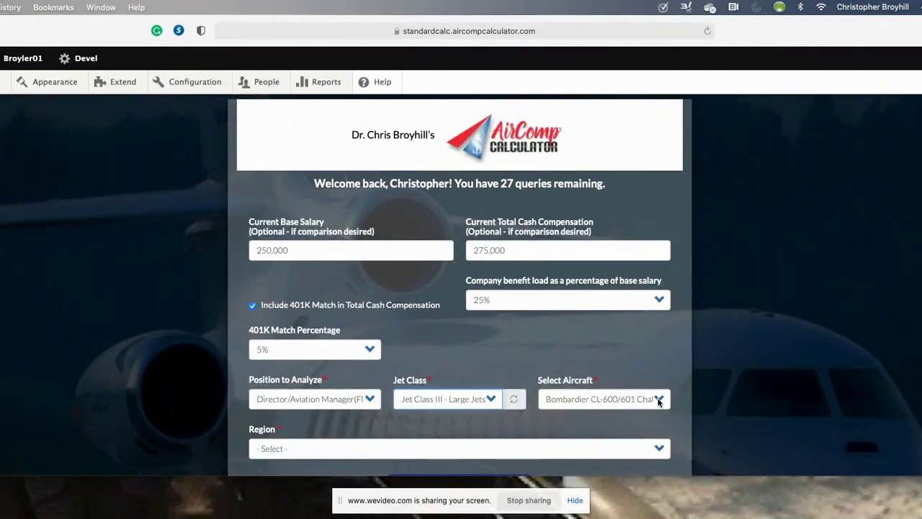
pyautogui.click(659, 399)
pyautogui.scroll(-5, 674, 425)
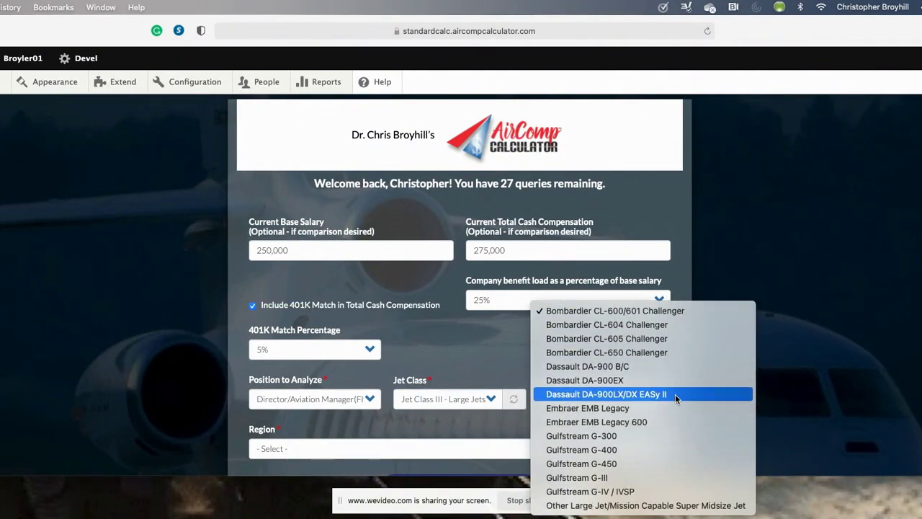
pyautogui.click(674, 394)
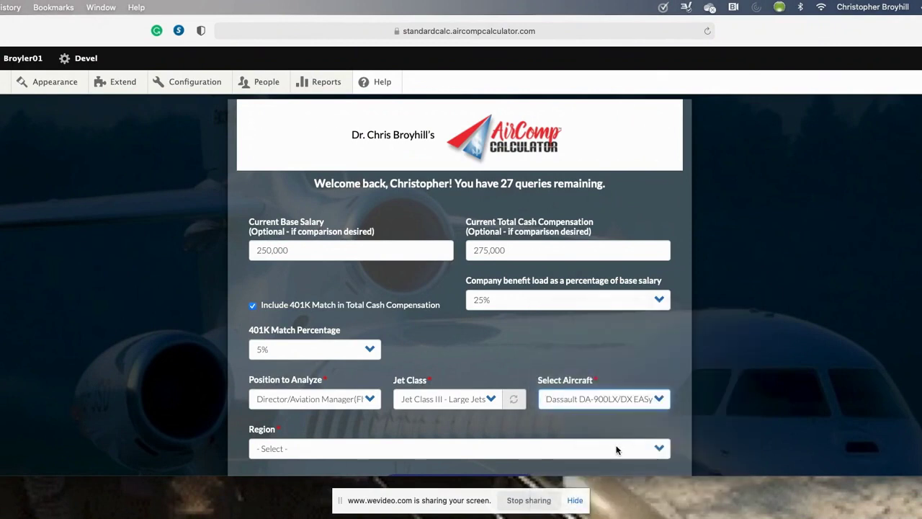
# Look through the available regions and set the region to Dallas-Fort Worth
pyautogui.click(616, 449)
pyautogui.scroll(-2, 616, 450)
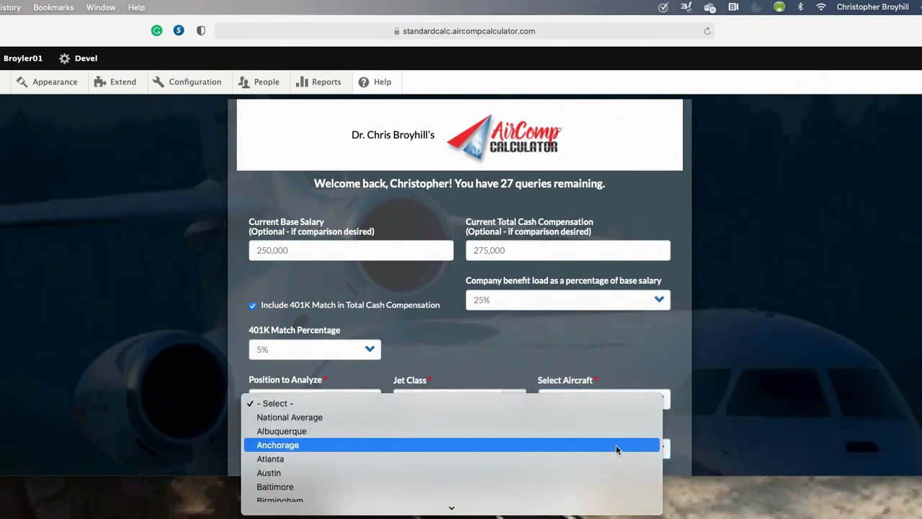
pyautogui.scroll(-5, 616, 449)
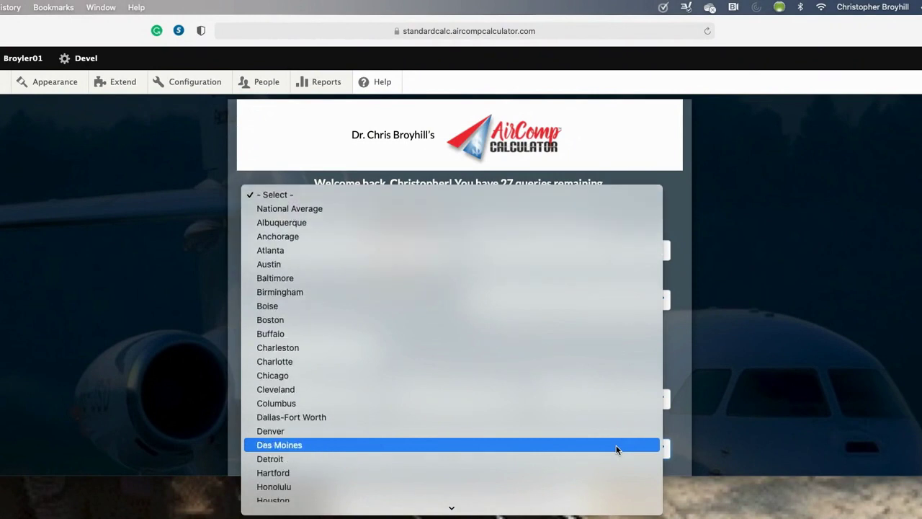
pyautogui.scroll(-6, 615, 449)
pyautogui.scroll(-5, 616, 449)
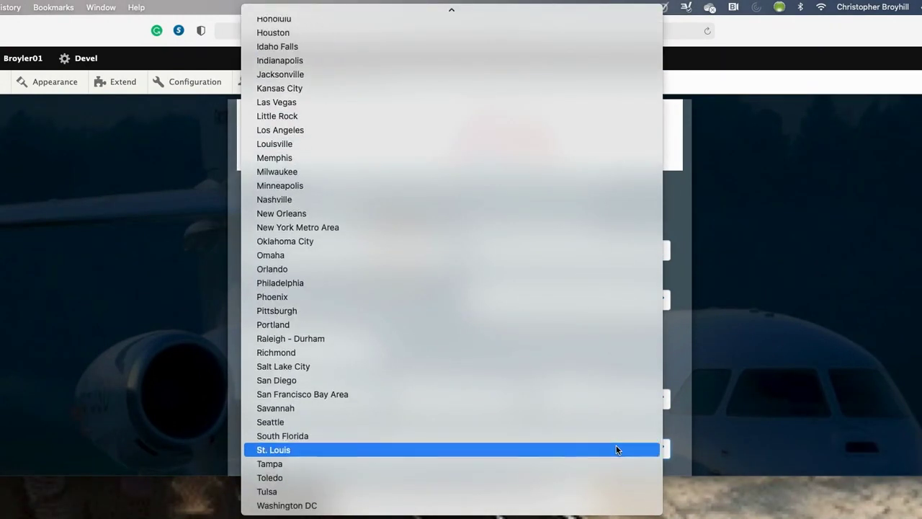
pyautogui.scroll(6, 616, 449)
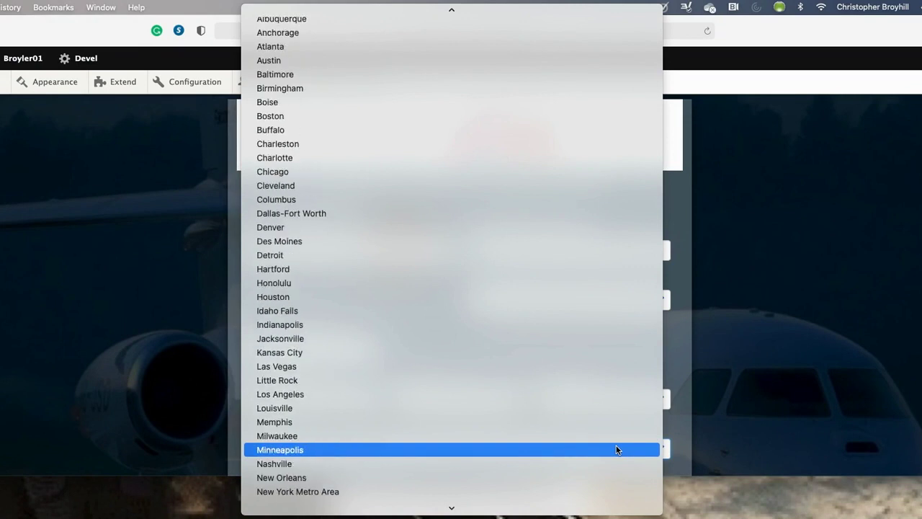
pyautogui.scroll(1, 582, 331)
pyautogui.scroll(1, 581, 328)
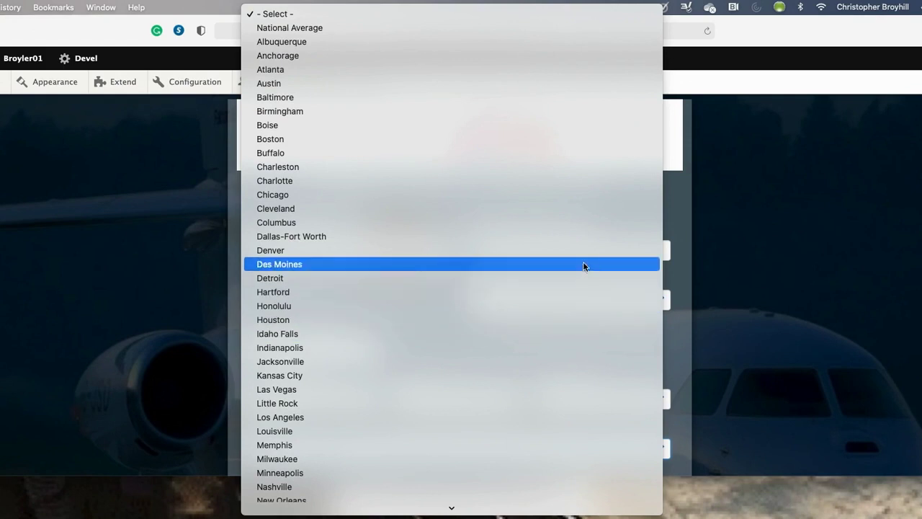
pyautogui.click(577, 239)
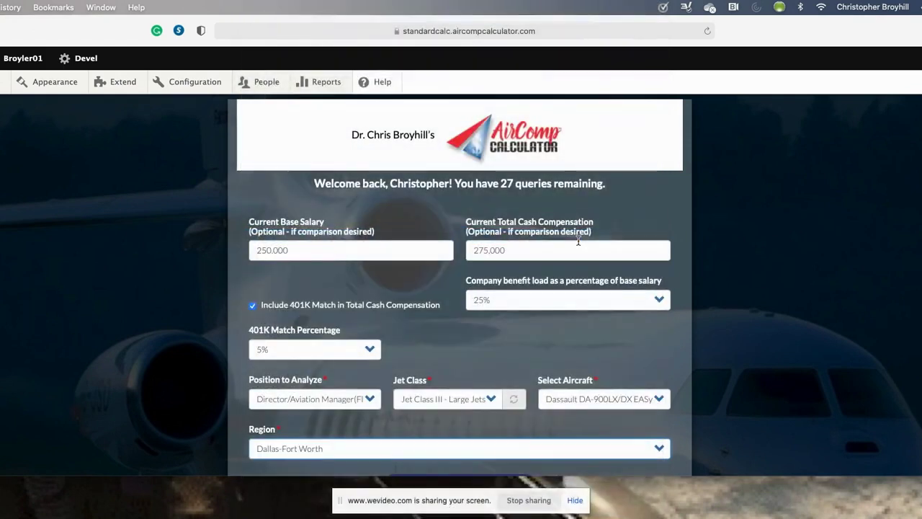
# Submit the compensation query, review the entered details and confirm the selections to generate the report
pyautogui.scroll(-3, 551, 304)
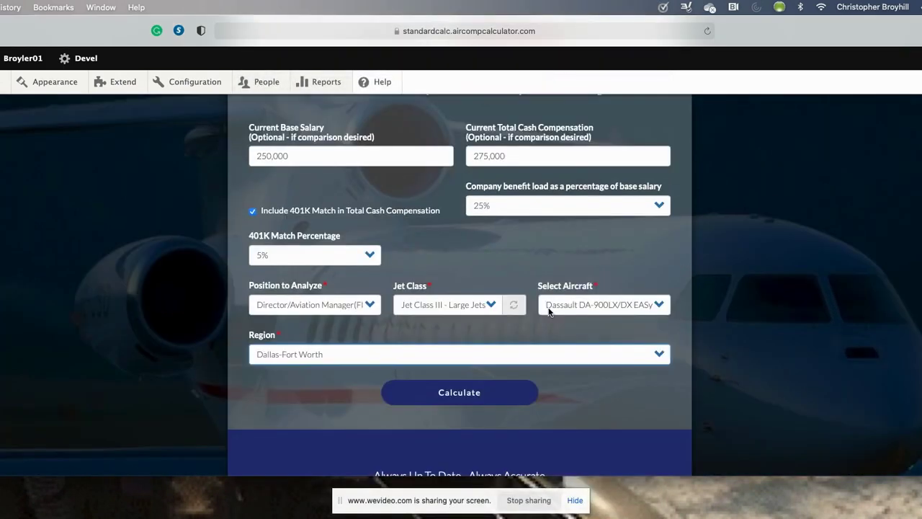
pyautogui.click(465, 396)
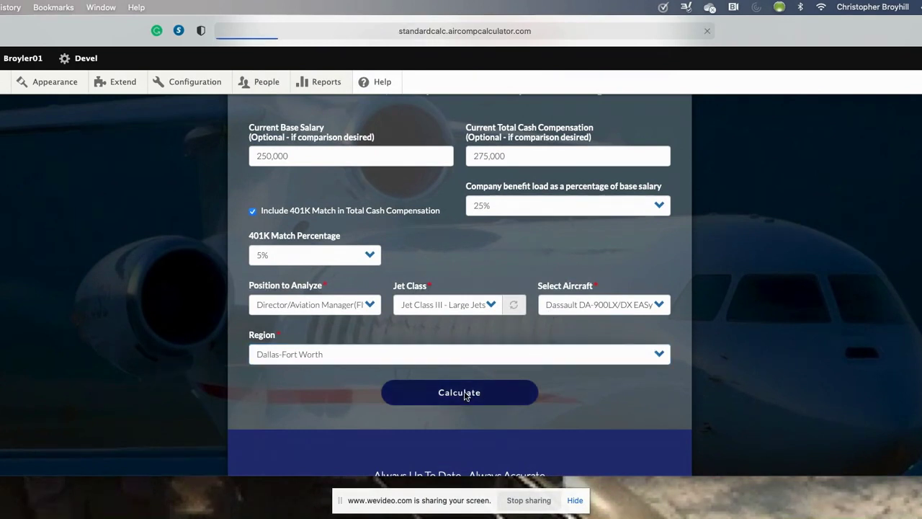
pyautogui.scroll(-1, 520, 373)
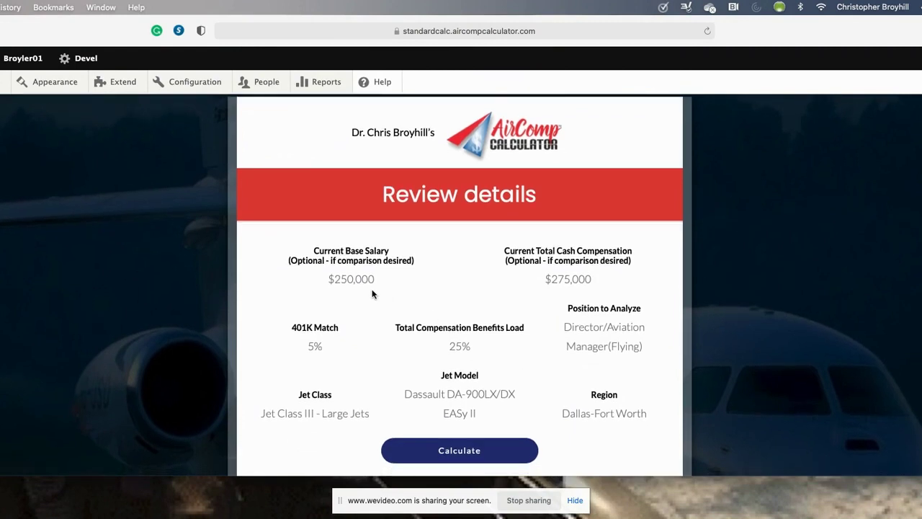
pyautogui.click(467, 457)
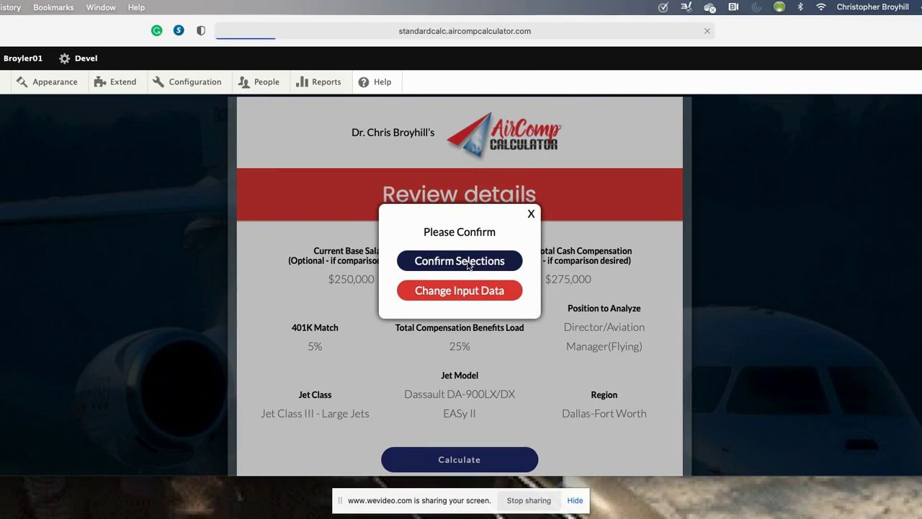
# Examine the base salary market range chart, comparing the input base salary with the 50th, 75th and 90th percentile lines
pyautogui.scroll(-5, 600, 370)
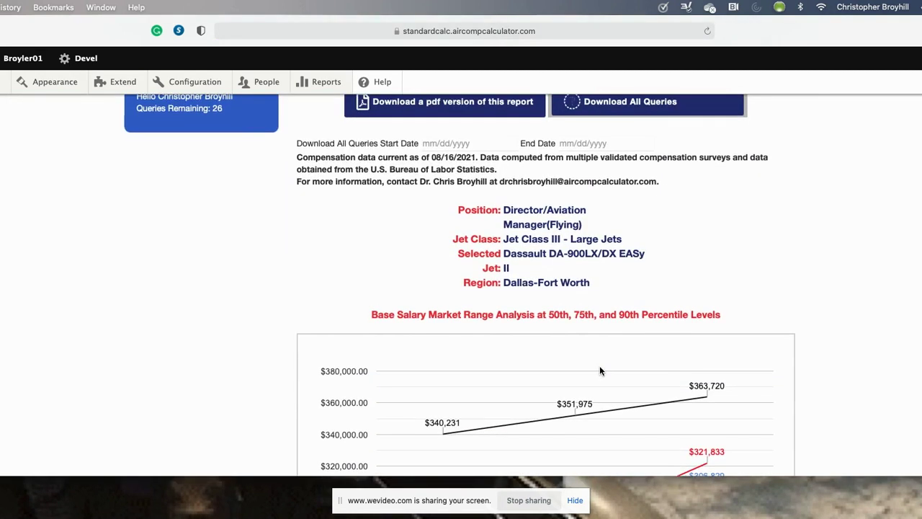
pyautogui.scroll(-2, 600, 370)
pyautogui.scroll(-1, 601, 371)
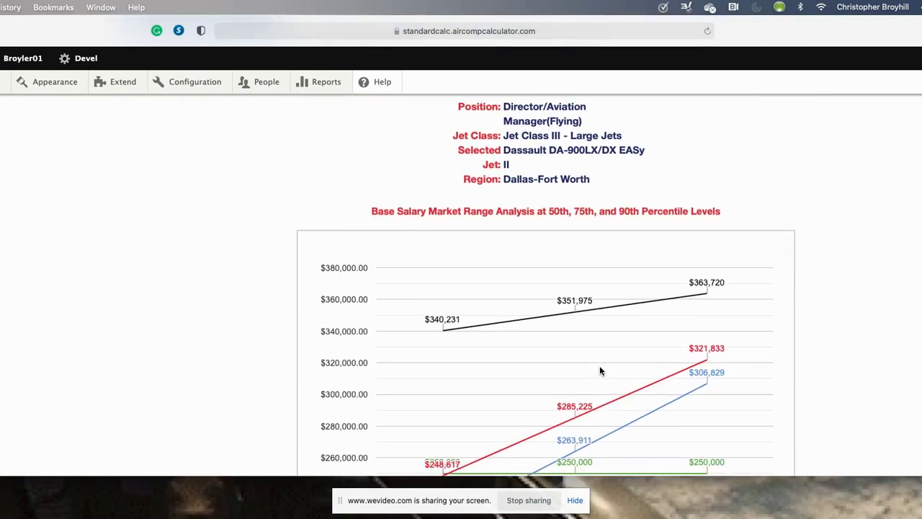
pyautogui.scroll(-1, 600, 370)
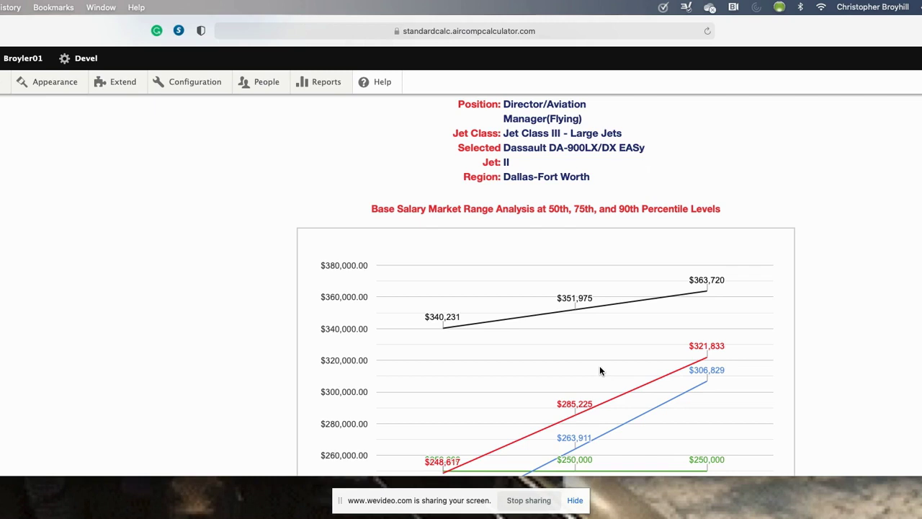
pyautogui.scroll(1, 600, 371)
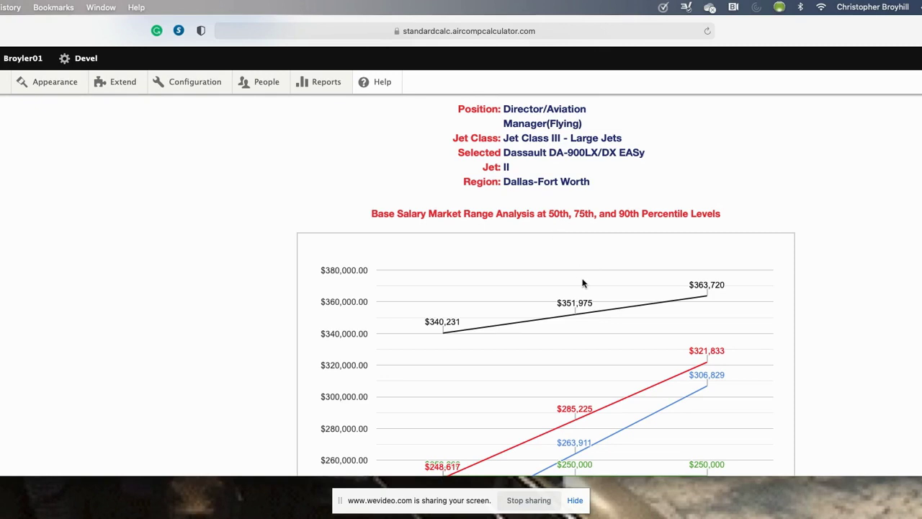
pyautogui.scroll(-4, 585, 283)
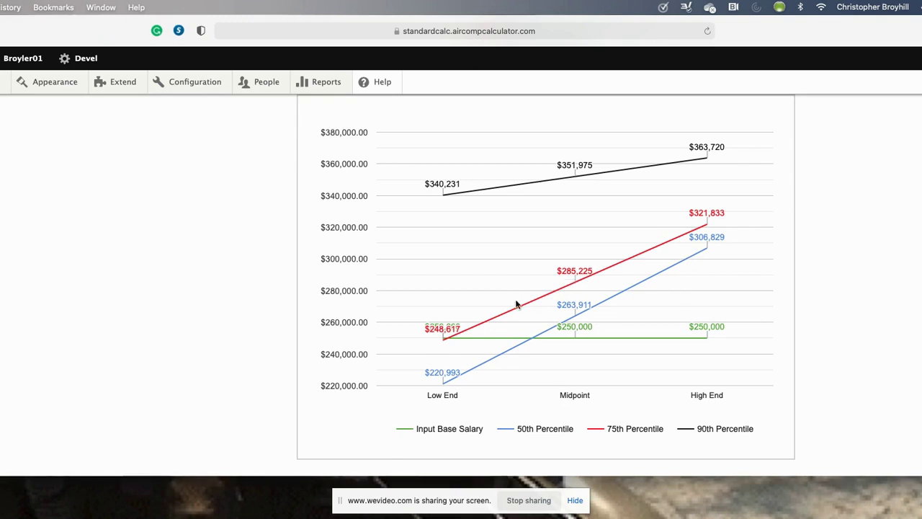
pyautogui.moveTo(577, 283)
pyautogui.moveTo(447, 338)
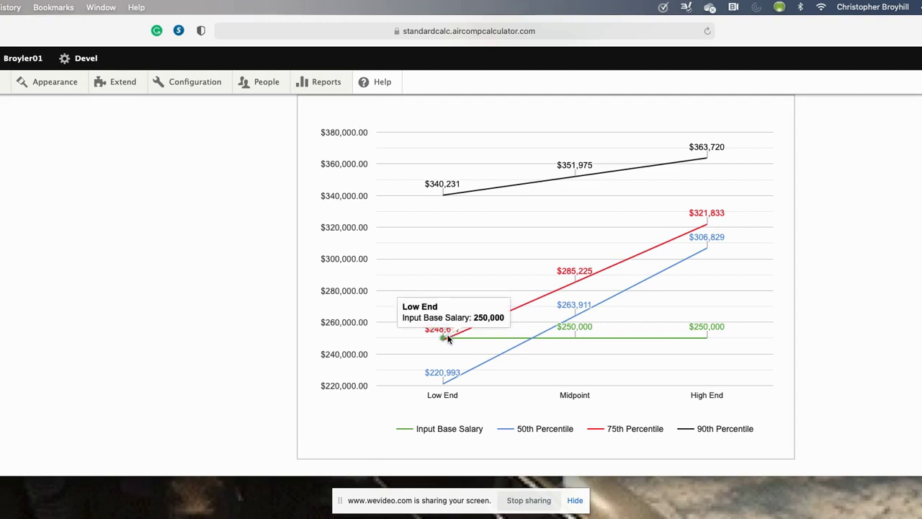
pyautogui.moveTo(576, 344)
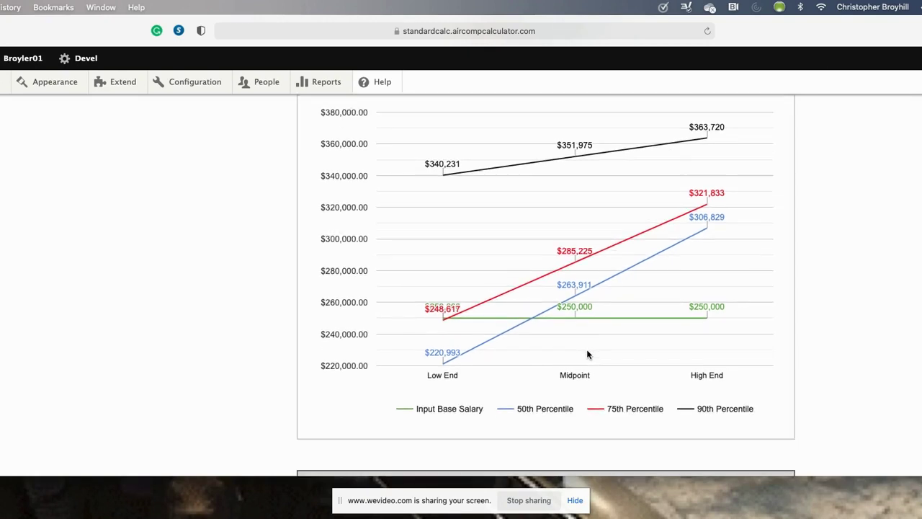
# Read the base salary observations and recommendations for each percentile and compare them with the input salary's midpoint on the chart
pyautogui.scroll(-5, 586, 349)
pyautogui.scroll(-1, 586, 354)
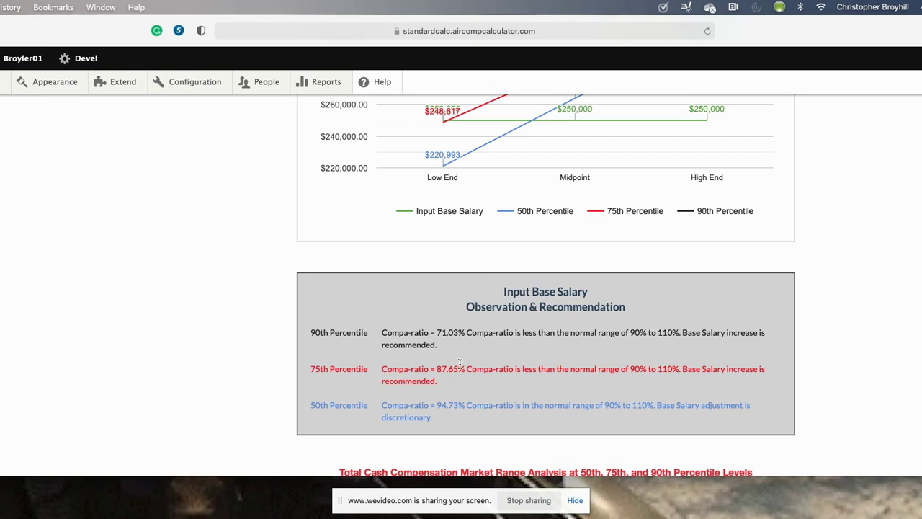
pyautogui.scroll(1, 482, 366)
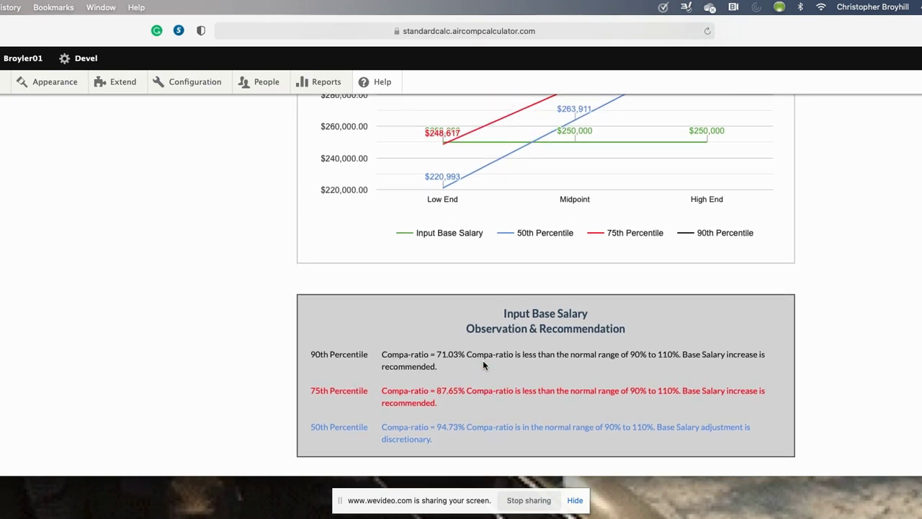
pyautogui.moveTo(574, 148)
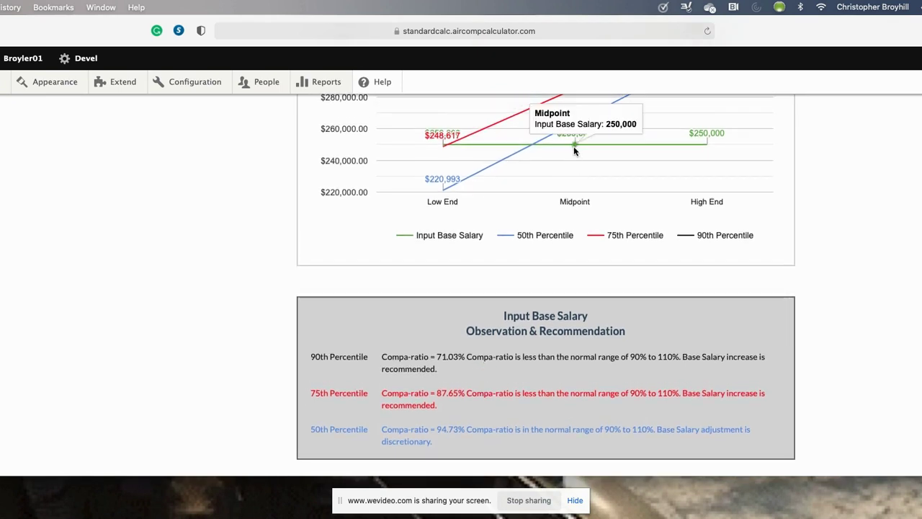
# Compare the input base salary's midpoint with the 50th, 75th and 90th percentile midpoints and relate them to the base salary compa-ratio recommendations
pyautogui.scroll(1, 574, 150)
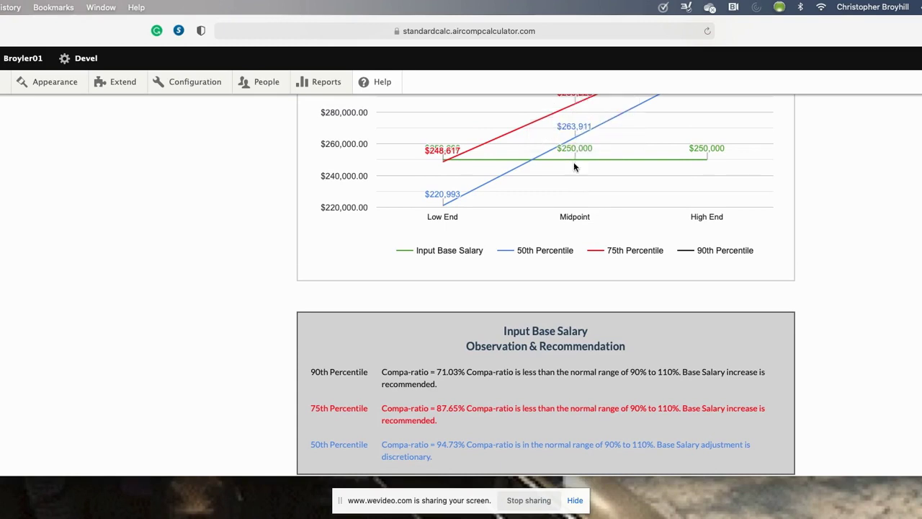
pyautogui.scroll(5, 571, 193)
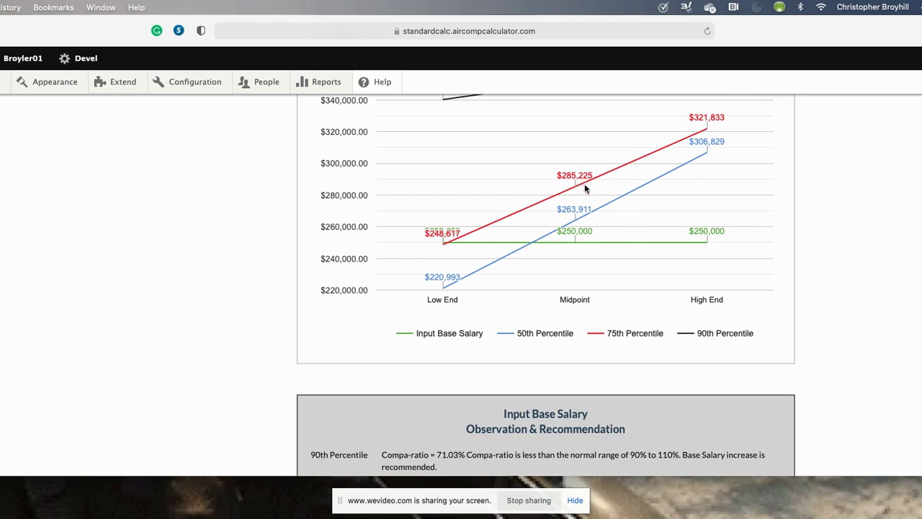
pyautogui.scroll(3, 584, 189)
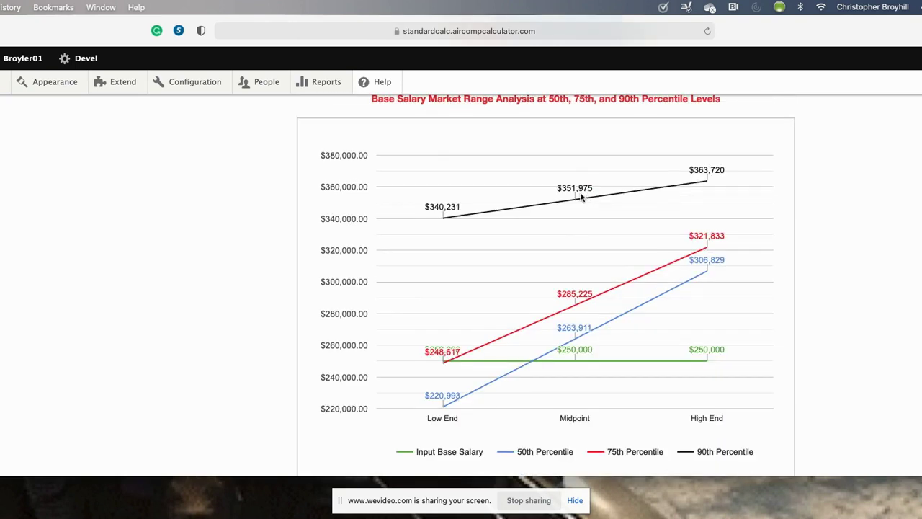
pyautogui.moveTo(574, 203)
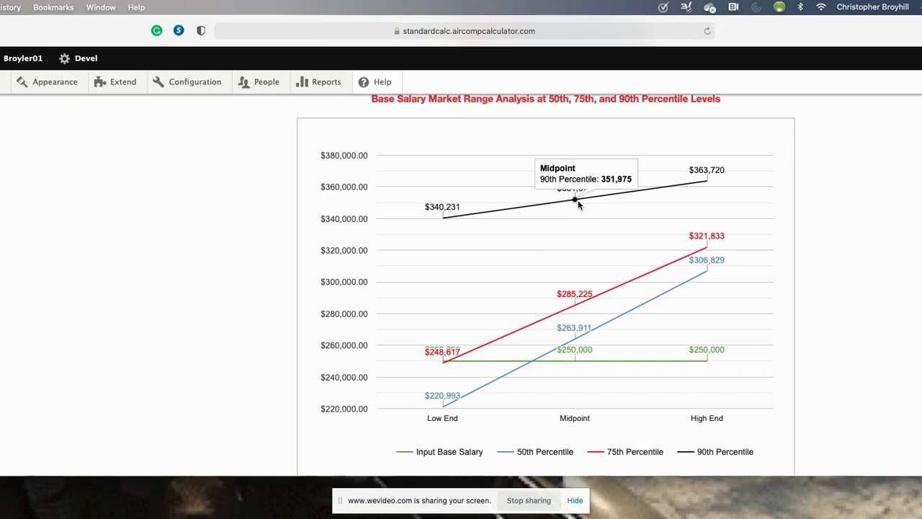
pyautogui.scroll(-3, 594, 224)
pyautogui.scroll(-4, 594, 229)
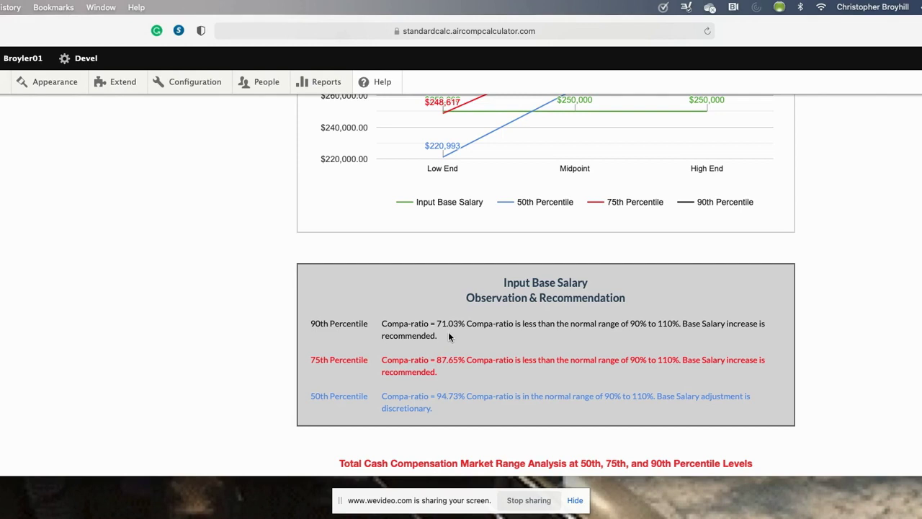
pyautogui.scroll(3, 448, 333)
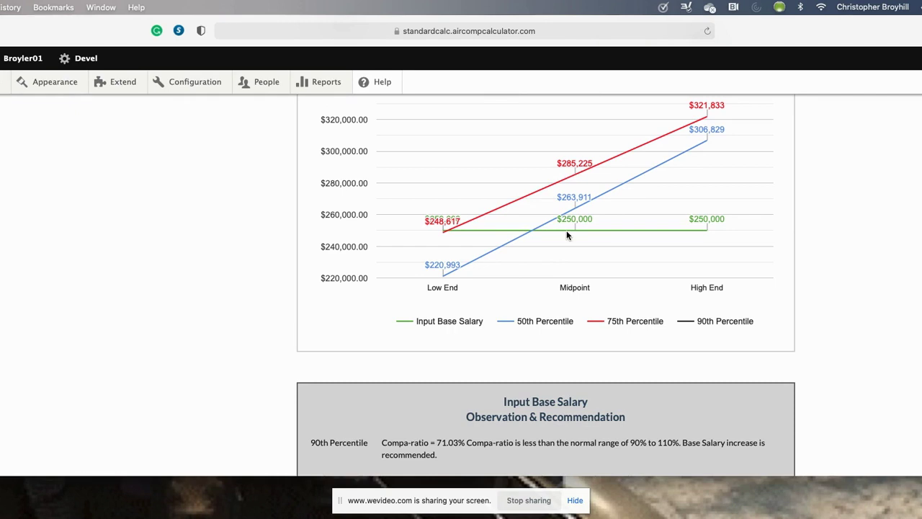
pyautogui.scroll(-3, 566, 265)
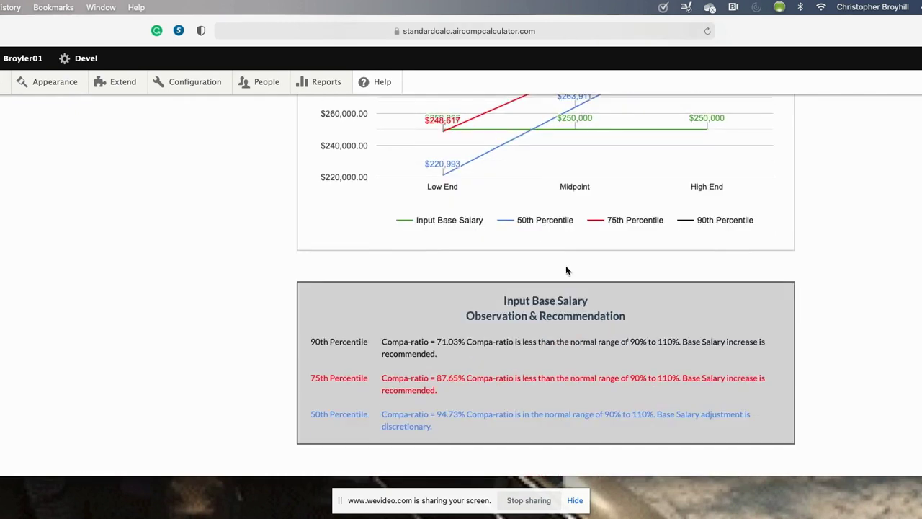
# Examine the Total Cash Compensation chart against the 50th, 75th and 90th percentile lines and check all its legend entries, including the 90th percentile
pyautogui.scroll(-4, 566, 267)
pyautogui.scroll(-3, 565, 266)
pyautogui.scroll(-2, 565, 272)
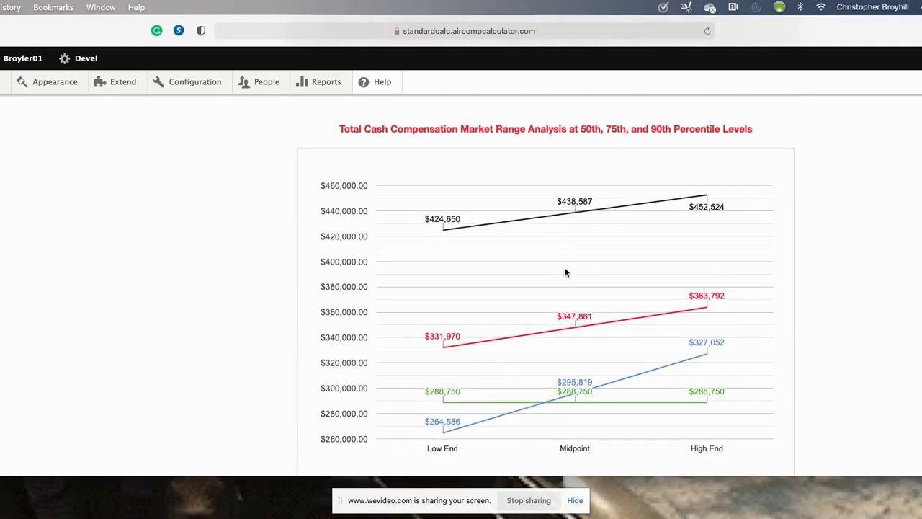
pyautogui.scroll(-1, 566, 272)
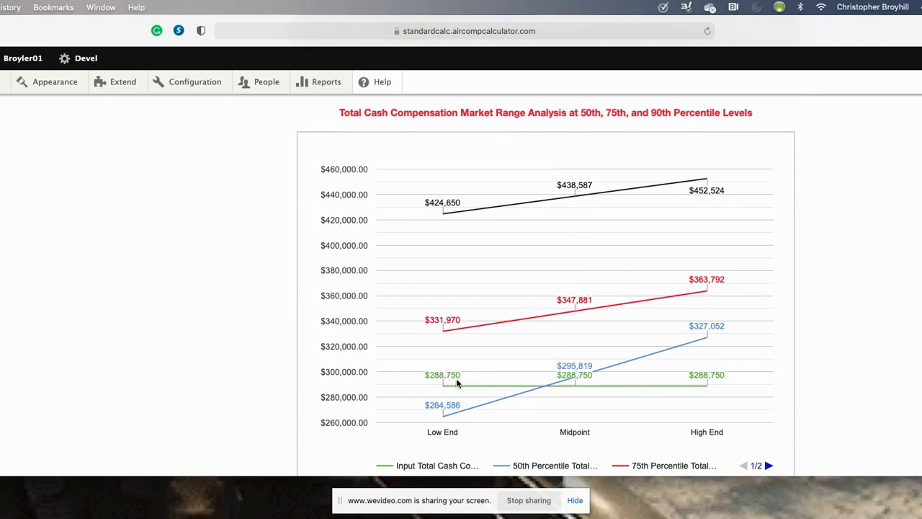
pyautogui.moveTo(437, 384)
pyautogui.scroll(-2, 520, 322)
pyautogui.scroll(-1, 520, 326)
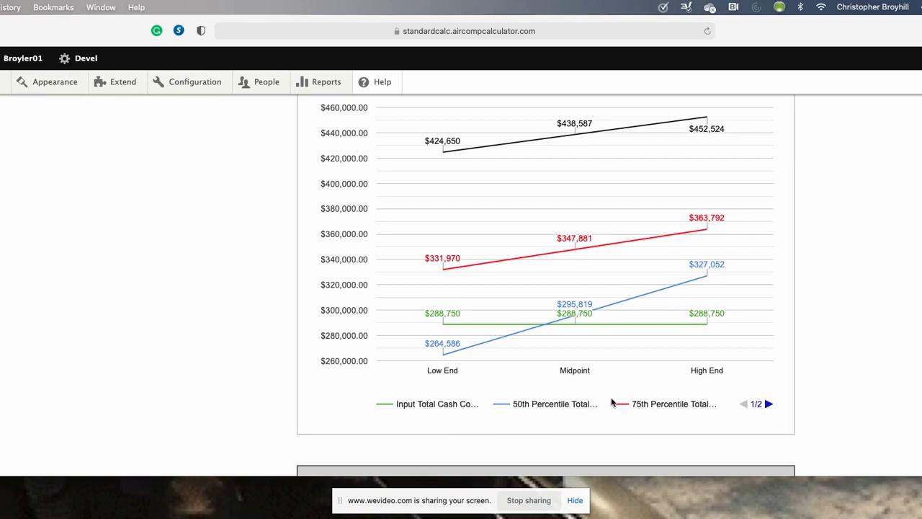
pyautogui.click(767, 404)
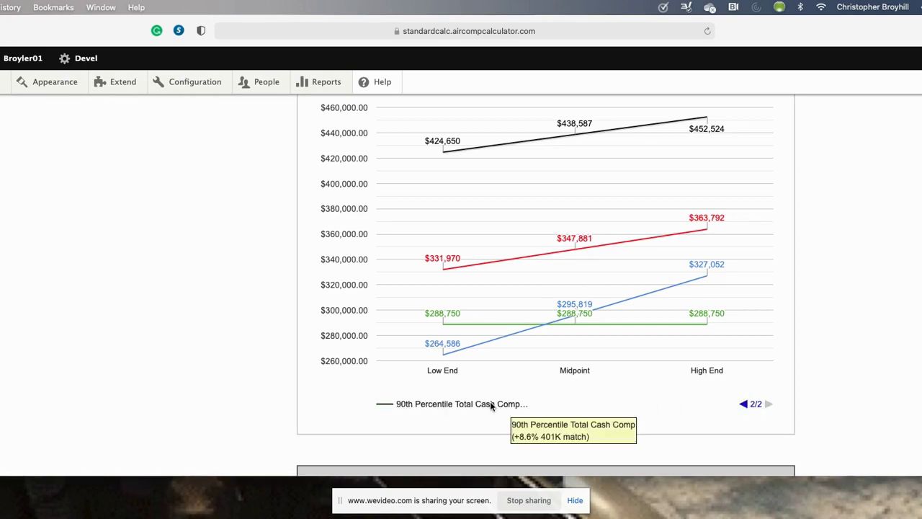
pyautogui.click(742, 404)
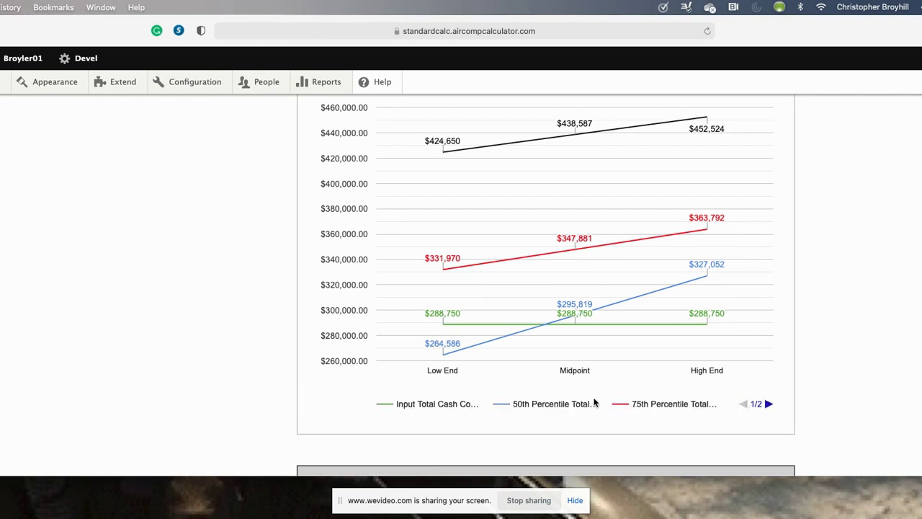
pyautogui.scroll(-1, 592, 399)
pyautogui.moveTo(572, 324)
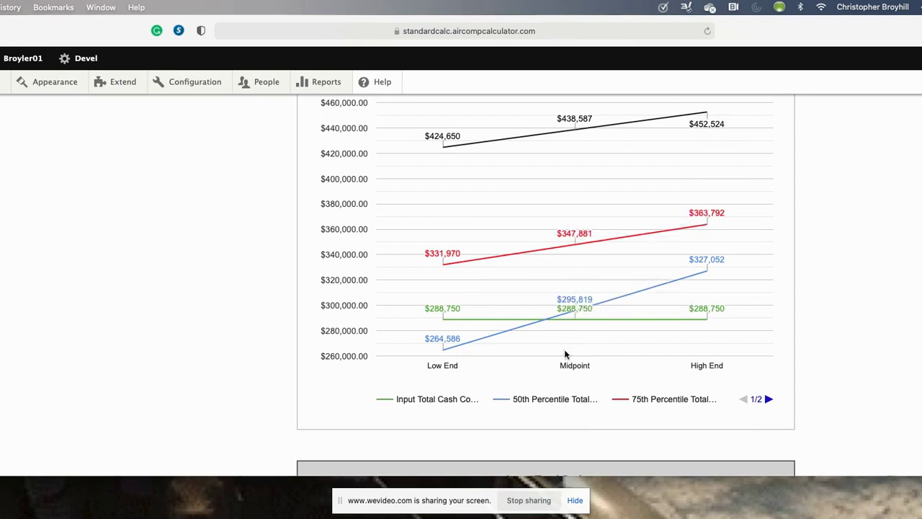
# Read the Input Total Cash observations and recommendations for each percentile and compare them with the total cash chart
pyautogui.scroll(-5, 566, 352)
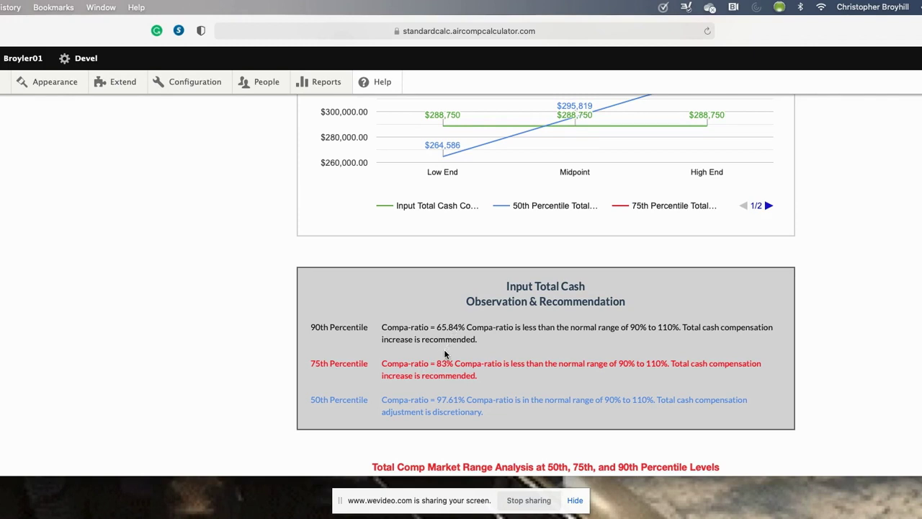
pyautogui.scroll(3, 444, 354)
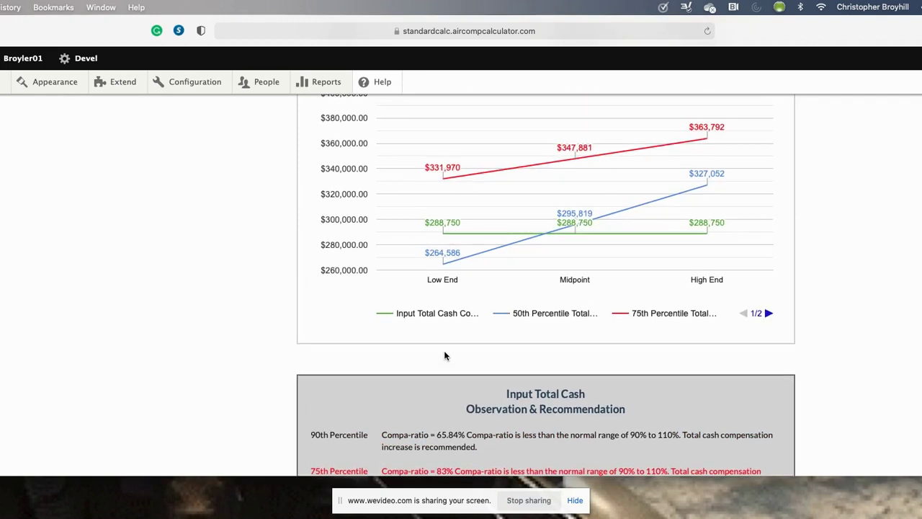
pyautogui.scroll(2, 444, 354)
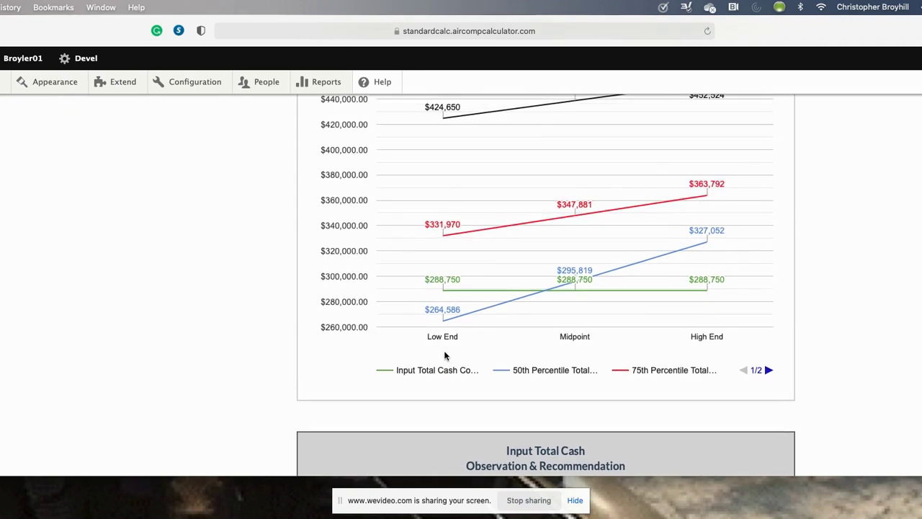
pyautogui.scroll(2, 444, 354)
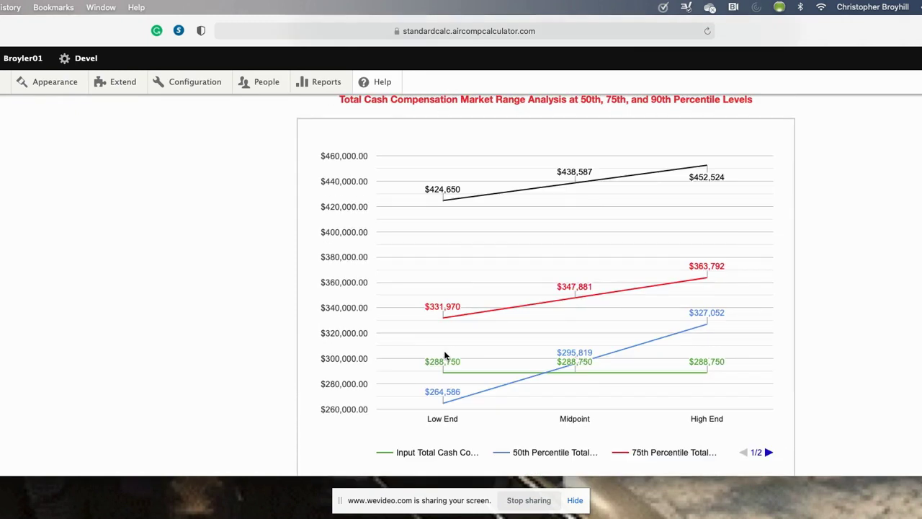
pyautogui.scroll(-10, 444, 354)
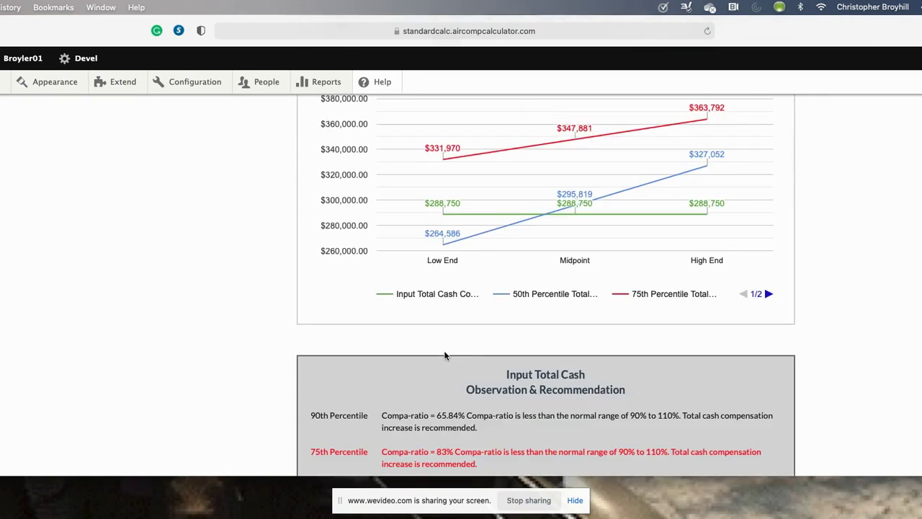
# Examine the Total Comp market range chart with the benefits loads in its legend, and read the Input Total Comp observations and recommendations
pyautogui.scroll(-5, 444, 355)
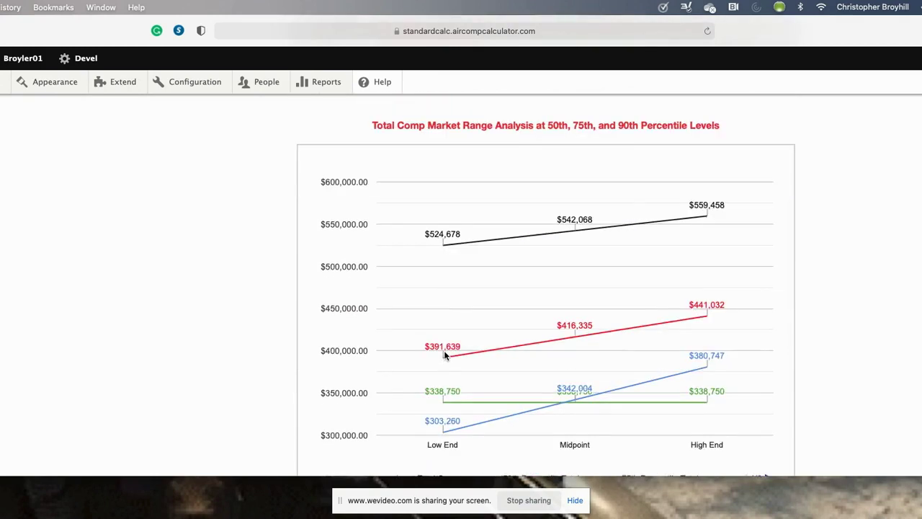
pyautogui.scroll(1, 444, 354)
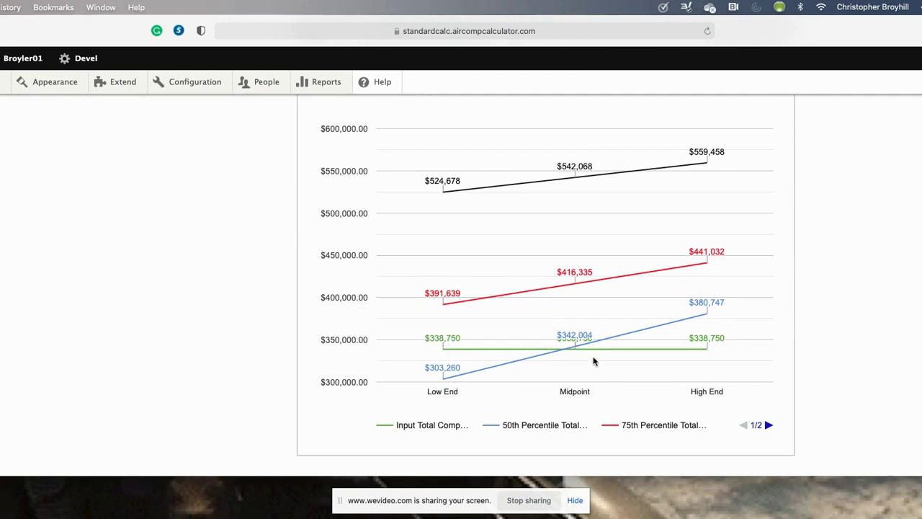
pyautogui.moveTo(569, 350)
pyautogui.moveTo(577, 282)
pyautogui.scroll(-1, 529, 391)
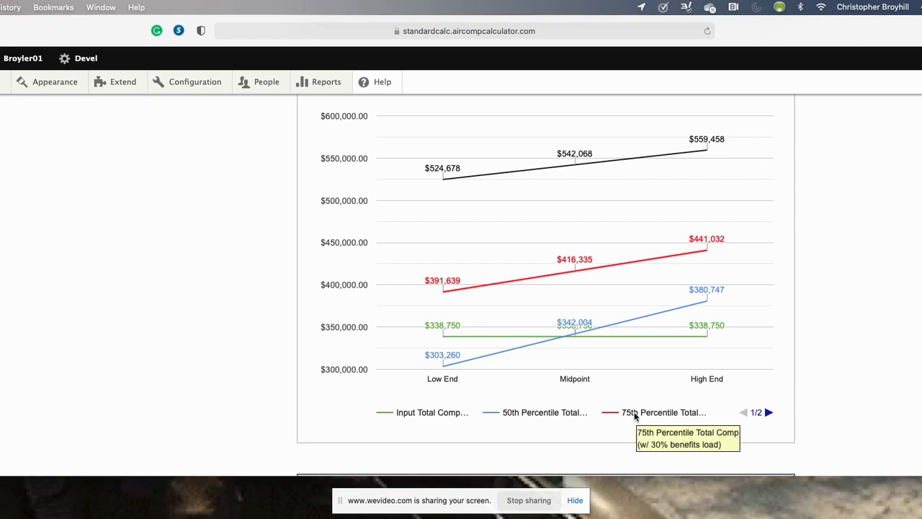
pyautogui.click(768, 413)
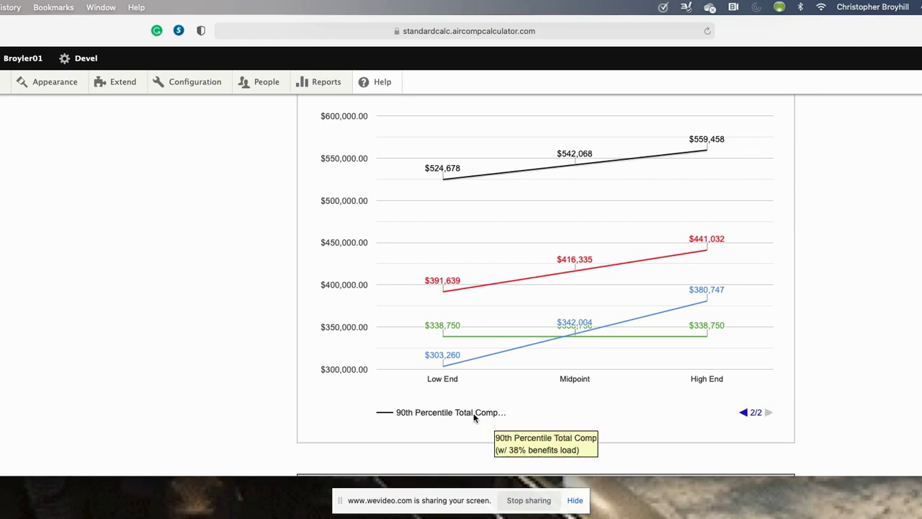
pyautogui.click(744, 413)
pyautogui.scroll(-4, 704, 421)
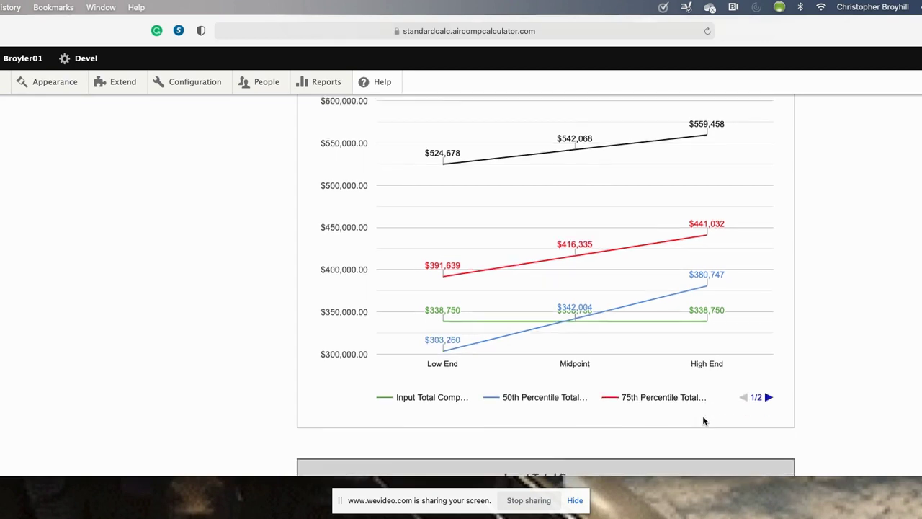
pyautogui.scroll(-3, 704, 421)
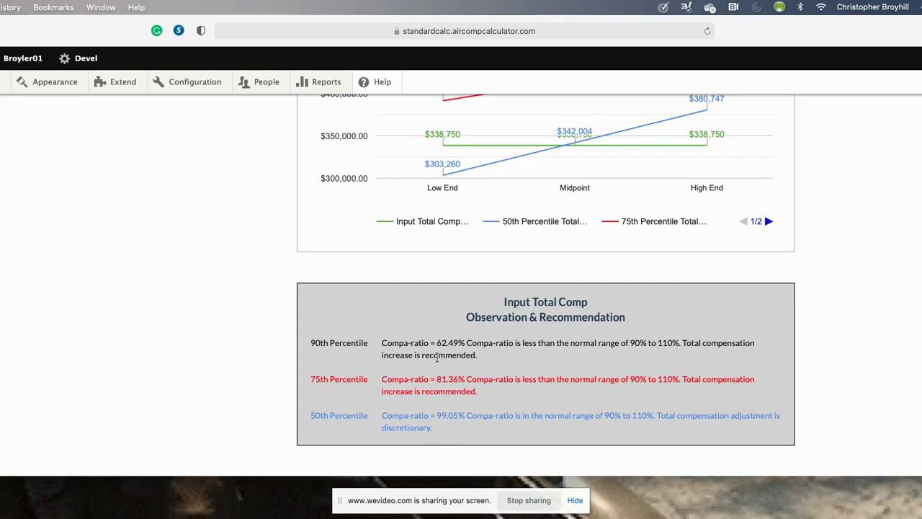
# Download the PDF version of the compensation report from the controls above the report details
pyautogui.scroll(5, 668, 362)
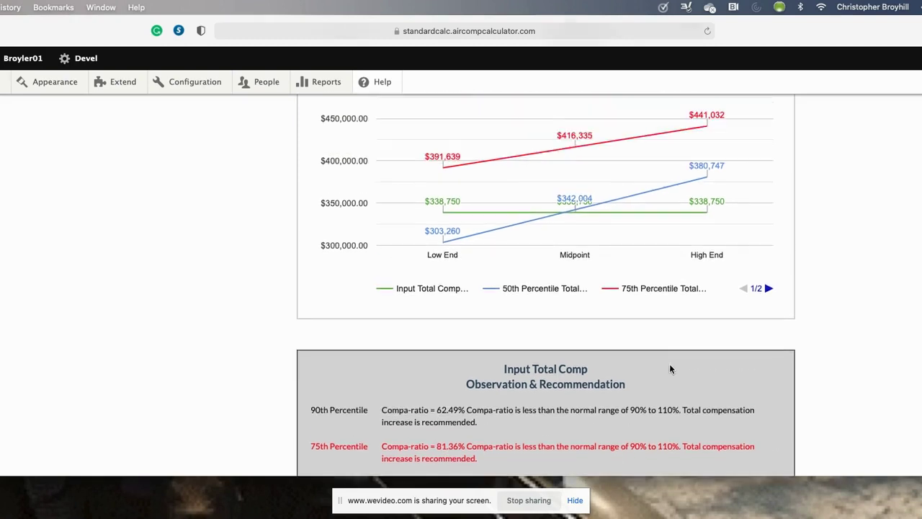
pyautogui.scroll(10, 670, 368)
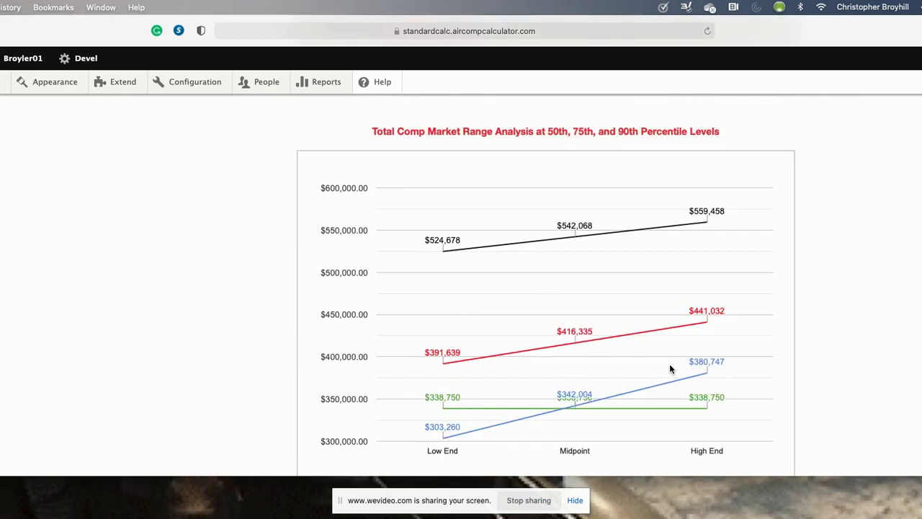
pyautogui.scroll(8, 669, 368)
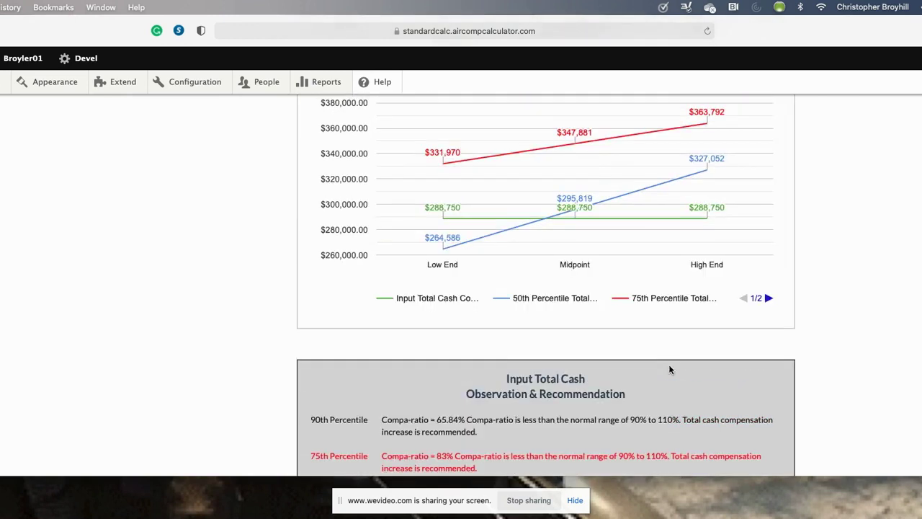
pyautogui.scroll(10, 669, 368)
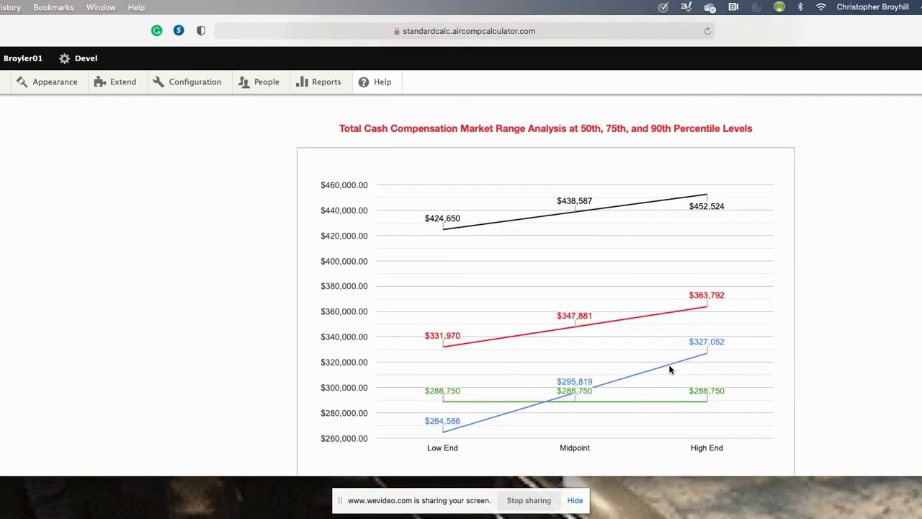
pyautogui.scroll(7, 669, 369)
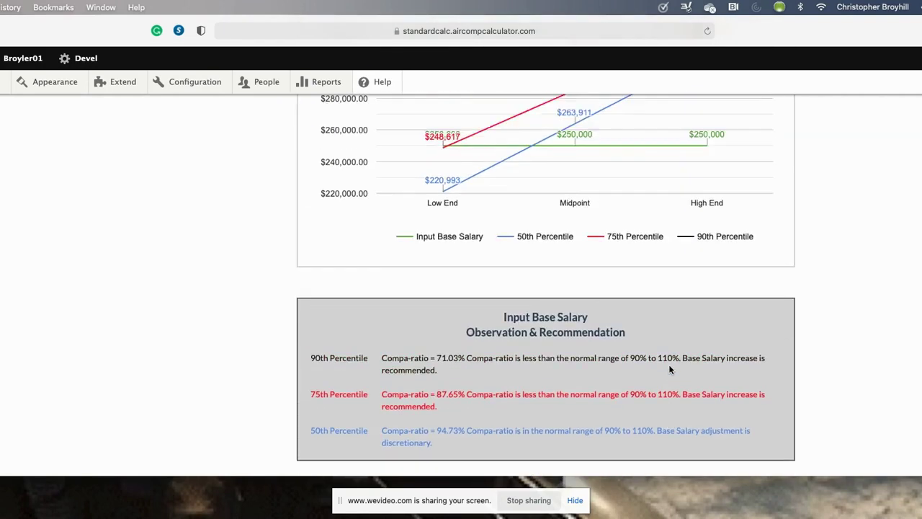
pyautogui.scroll(7, 669, 370)
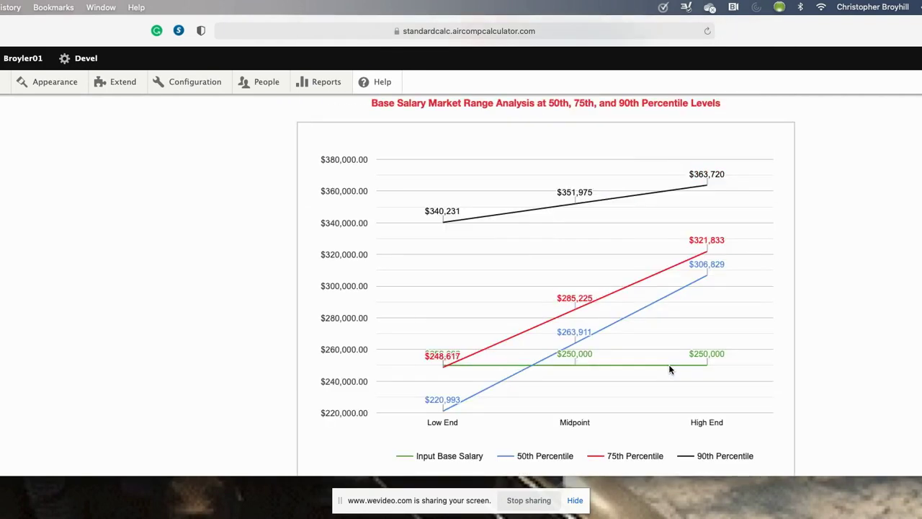
pyautogui.scroll(4, 669, 369)
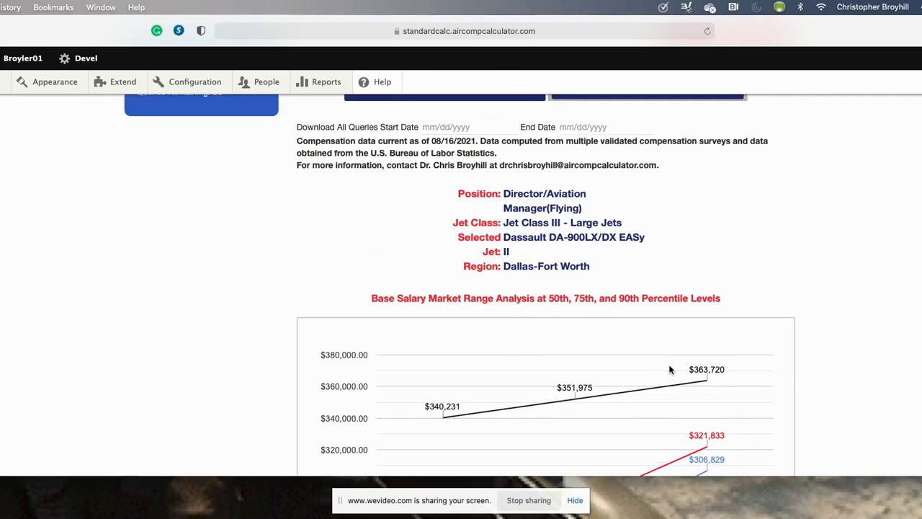
pyautogui.scroll(2, 669, 369)
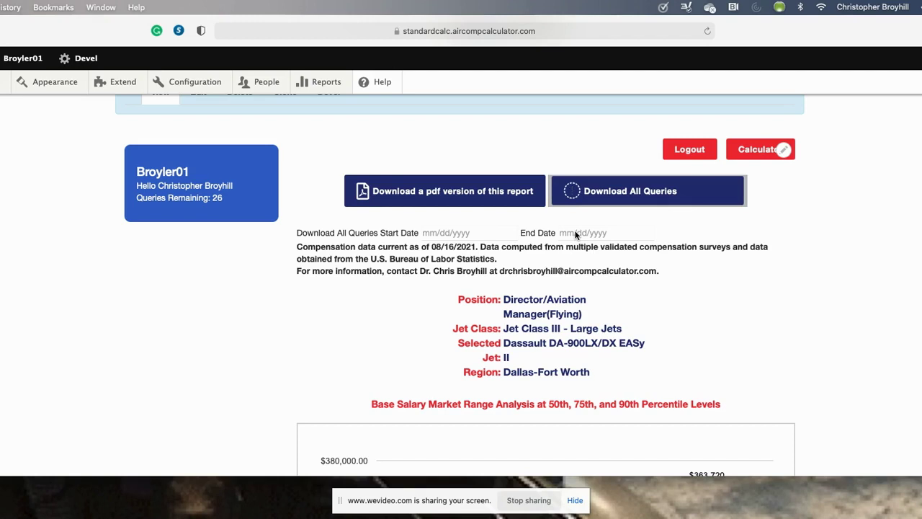
pyautogui.click(481, 201)
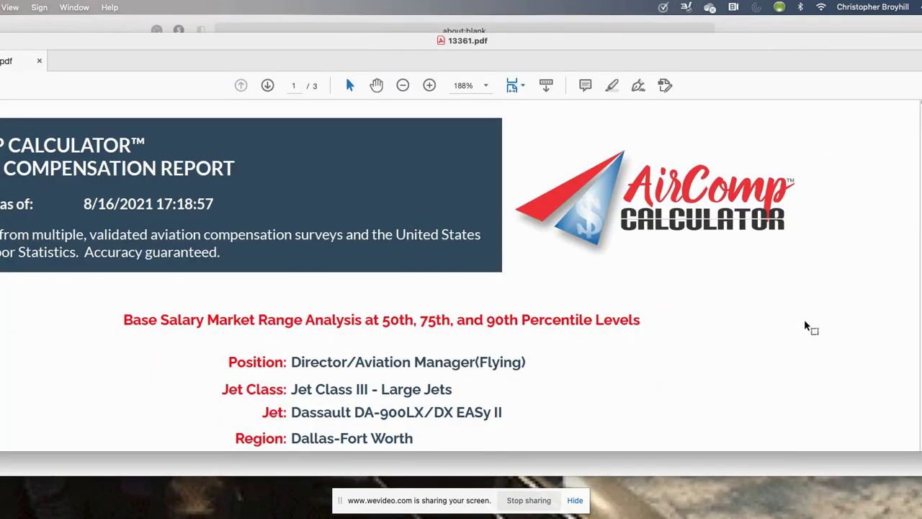
# Review page 1 of the PDF report, covering the Base Salary Market Range Analysis and the Input Base Salary observations and recommendations
pyautogui.scroll(-3, 804, 321)
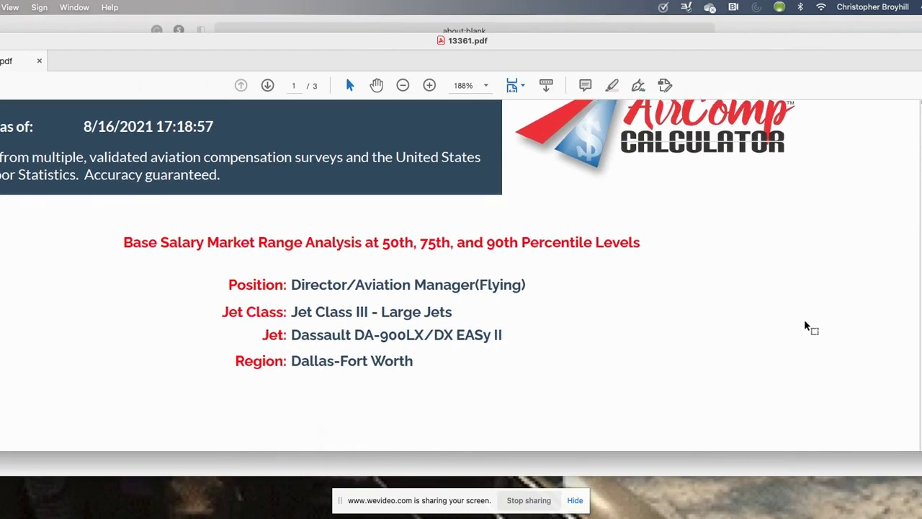
pyautogui.scroll(-3, 804, 322)
pyautogui.scroll(-7, 804, 321)
pyautogui.scroll(-7, 804, 323)
pyautogui.scroll(-10, 804, 322)
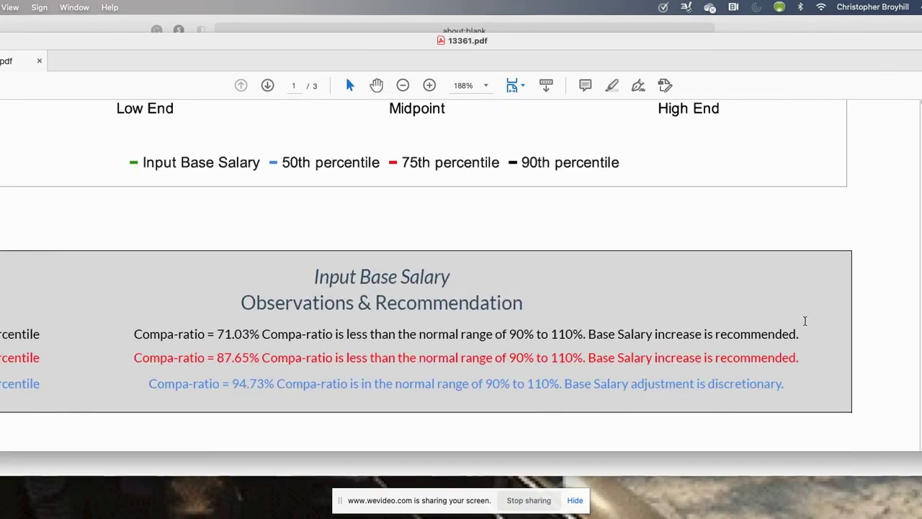
pyautogui.scroll(-5, 804, 321)
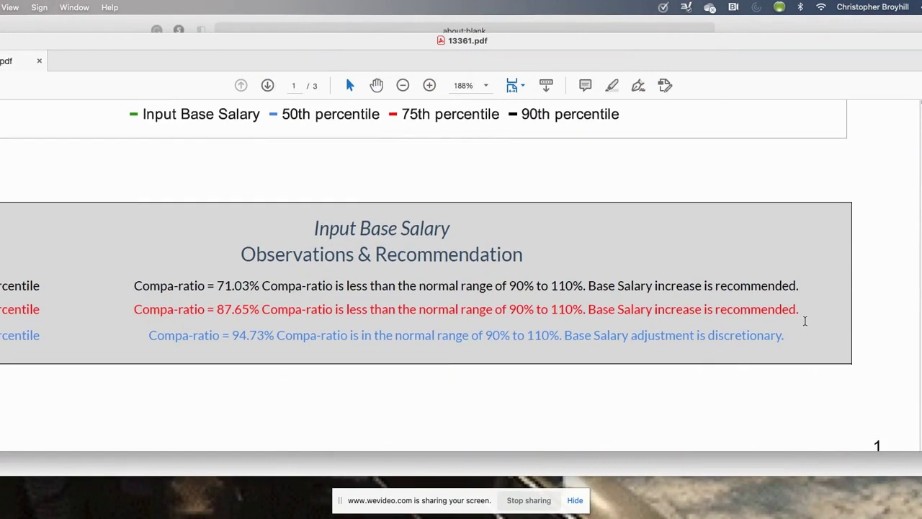
# Review page 2 of the PDF report, including the Total Cash Compensation chart, its 401K legend entries and the observations and recommendations
pyautogui.scroll(-9, 805, 325)
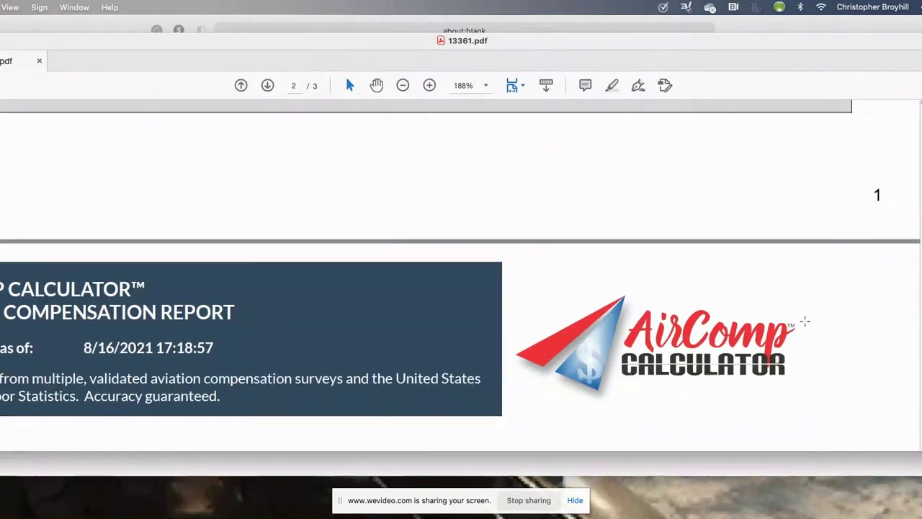
pyautogui.scroll(-5, 806, 325)
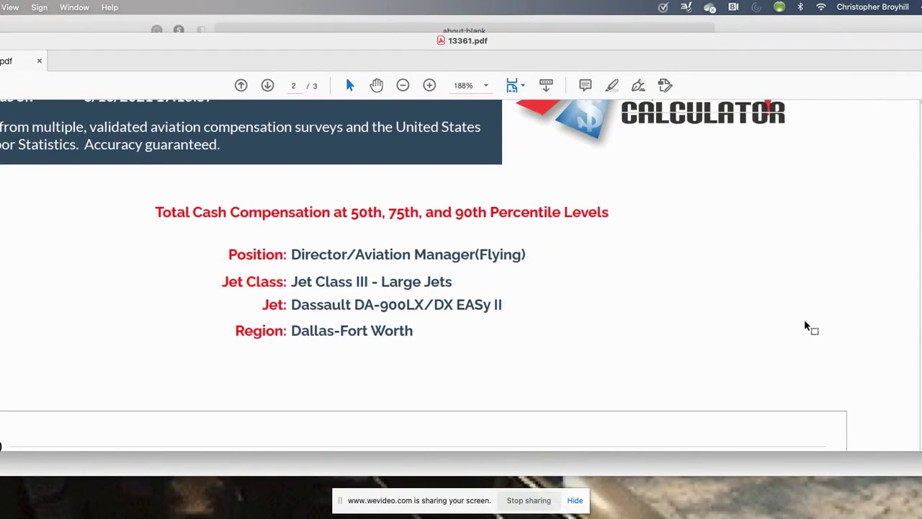
pyautogui.scroll(-6, 805, 326)
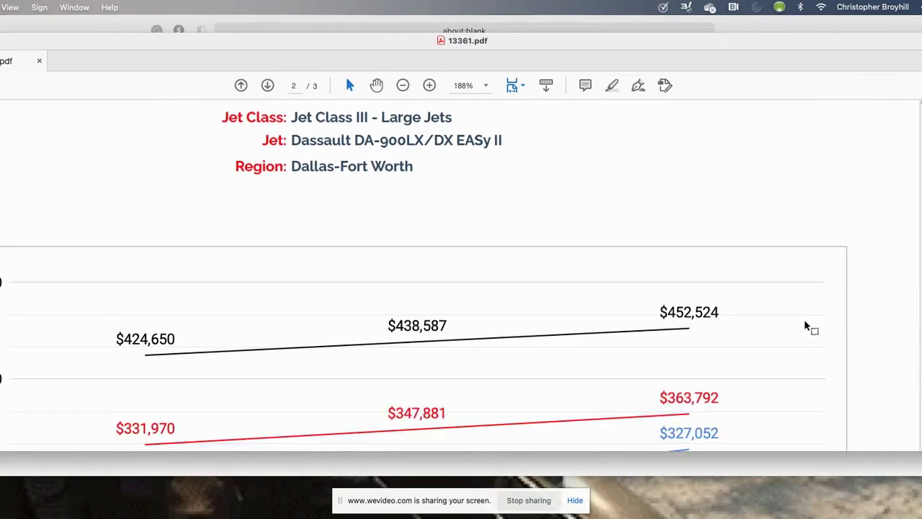
pyautogui.scroll(-8, 804, 326)
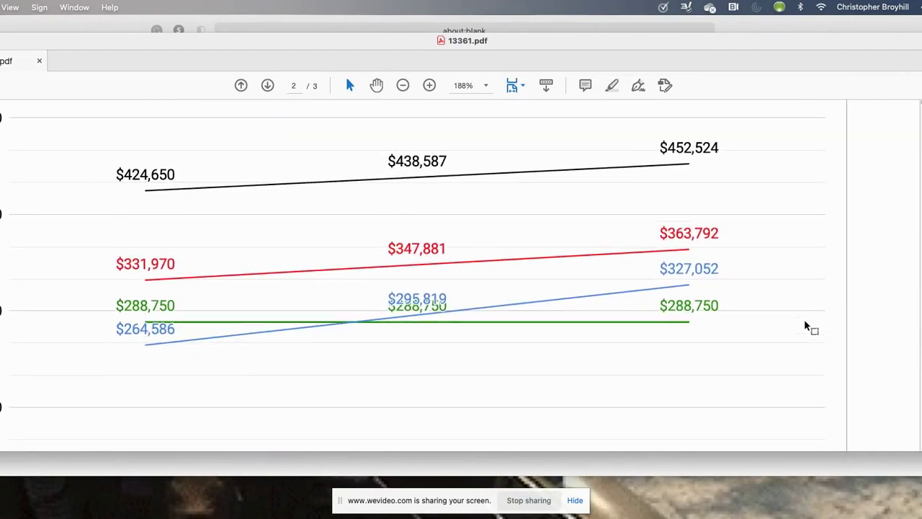
pyautogui.scroll(-10, 804, 326)
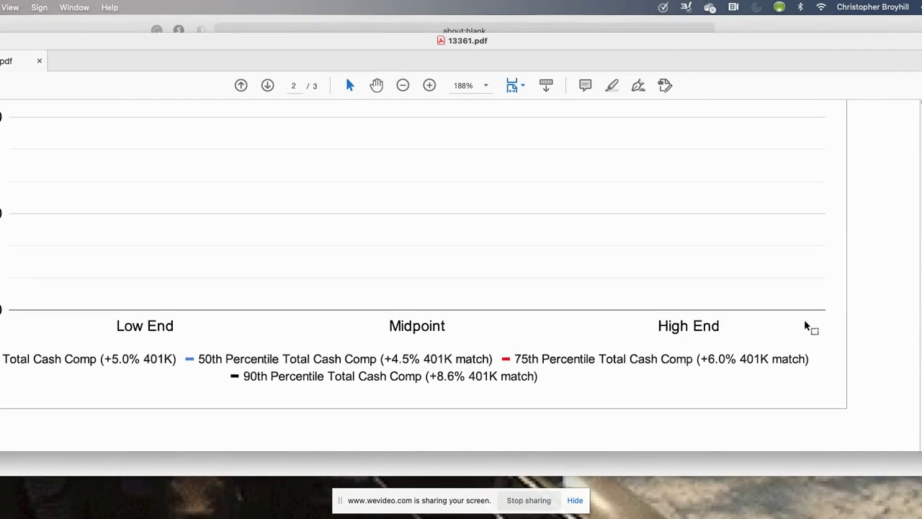
pyautogui.scroll(-11, 804, 325)
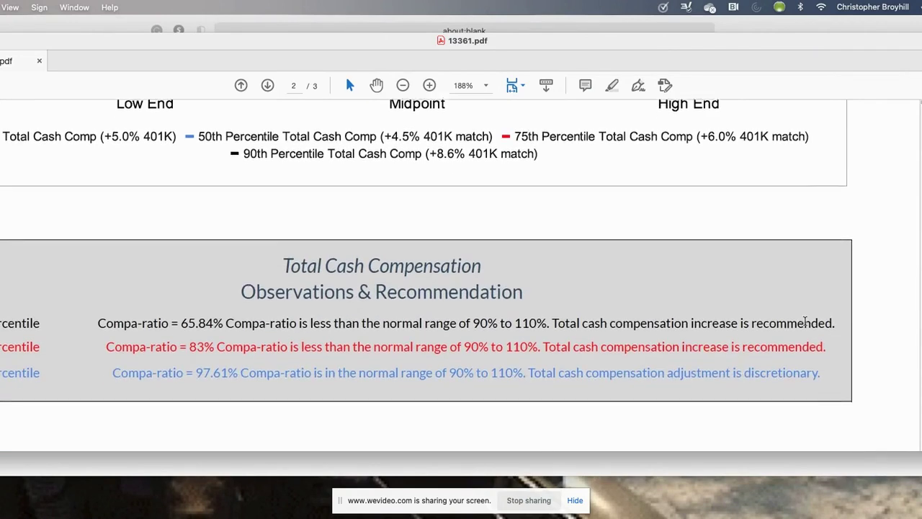
# Examine the Total Compensation chart on page 3 of the PDF, comparing the input line with the 50th, 75th and 90th percentile lines
pyautogui.scroll(-10, 804, 326)
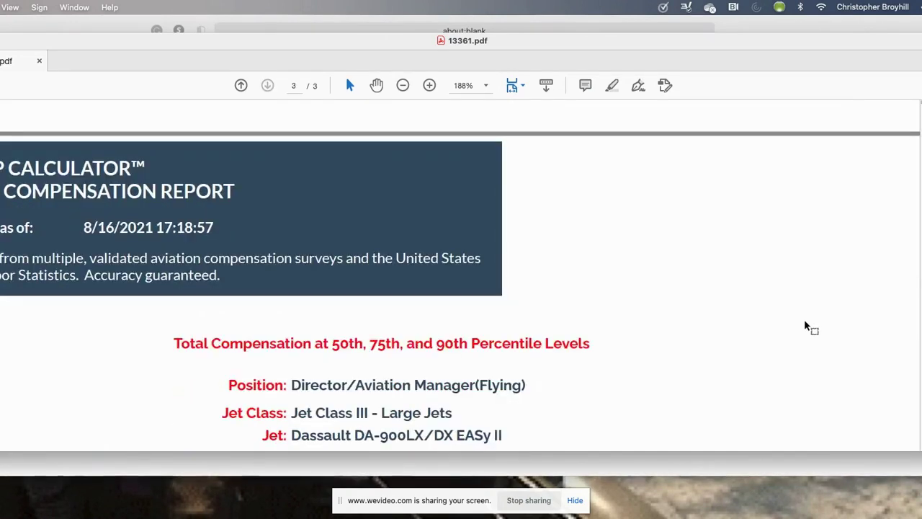
pyautogui.scroll(-10, 804, 326)
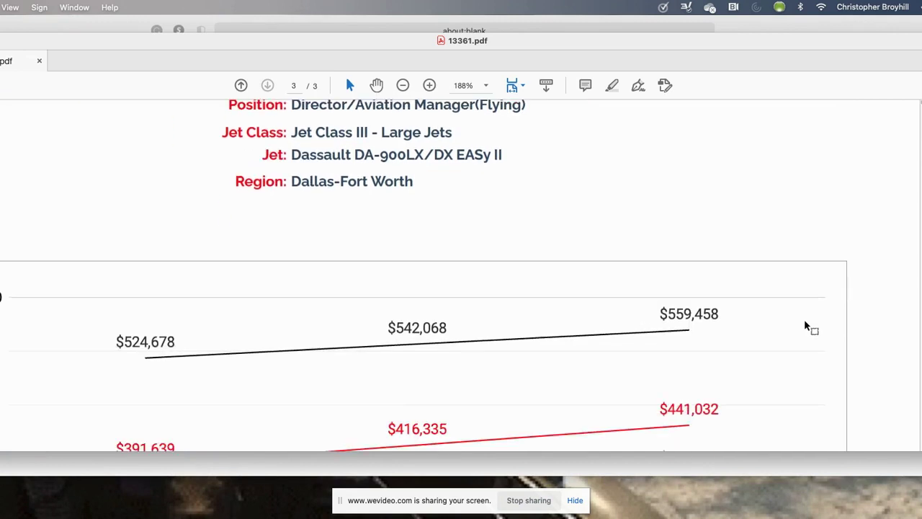
pyautogui.scroll(-7, 806, 326)
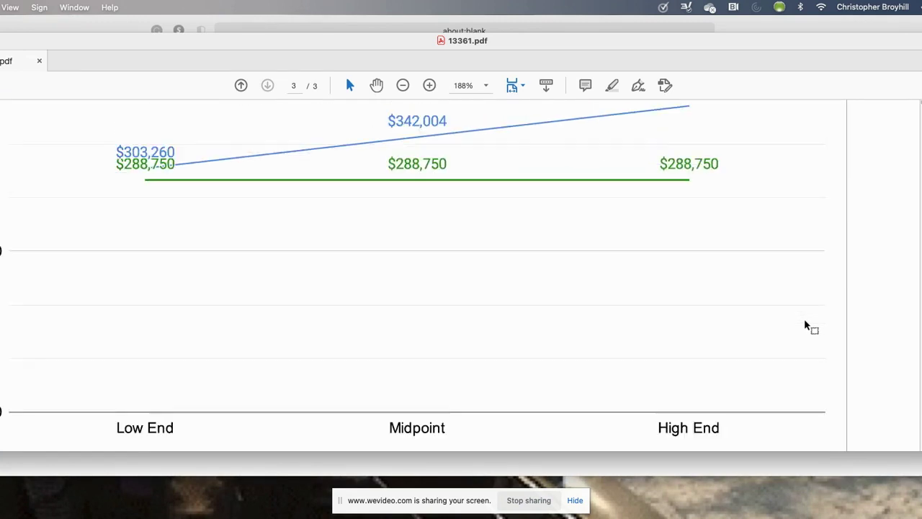
pyautogui.scroll(3, 807, 325)
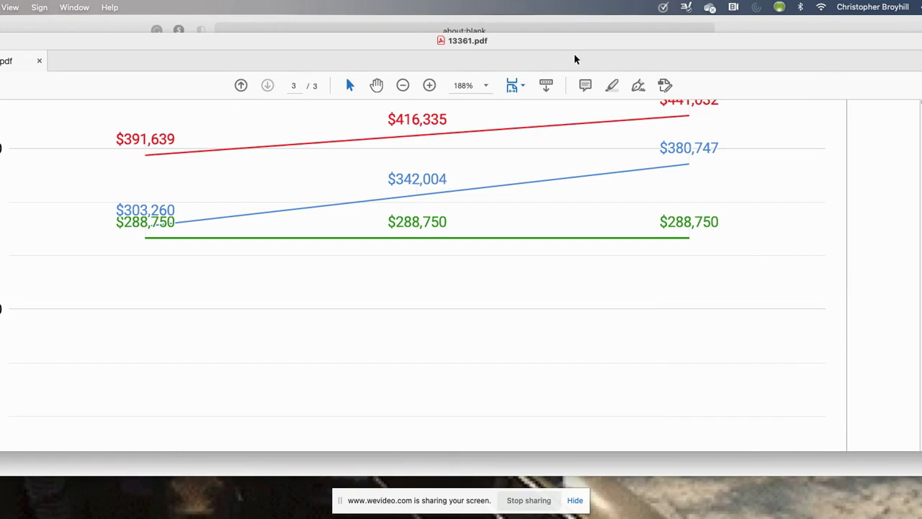
# Switch back to the AirComp Calculator report in the browser and view its Base Salary Market Range Analysis chart
pyautogui.moveTo(541, 80)
pyautogui.click(416, 53)
pyautogui.scroll(-6, 805, 348)
pyautogui.scroll(-2, 805, 348)
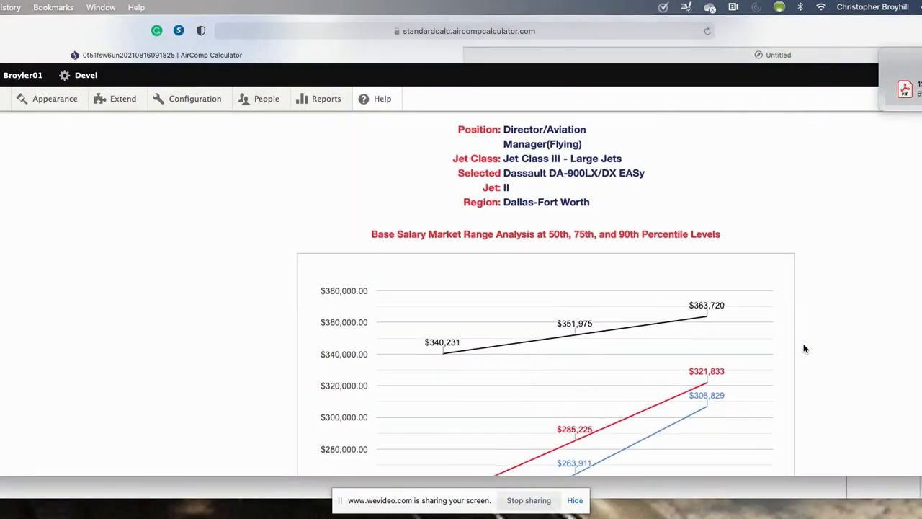
pyautogui.scroll(-1, 808, 347)
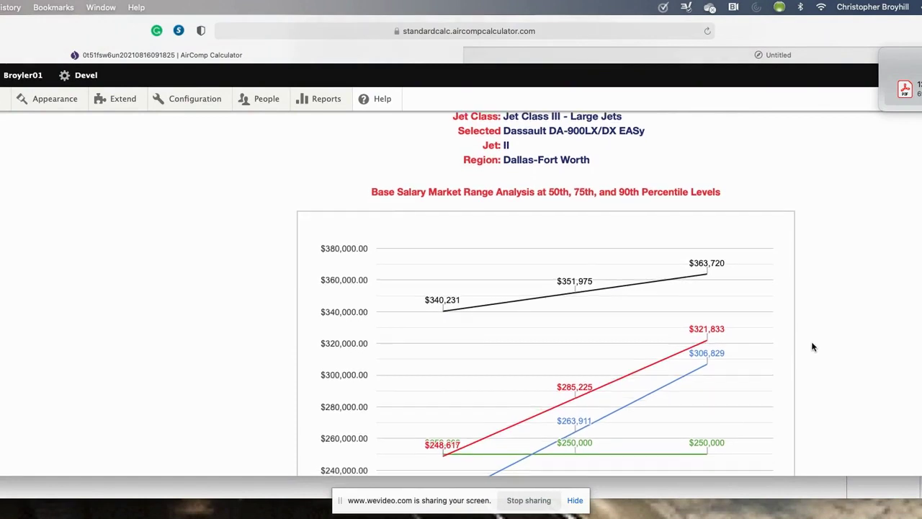